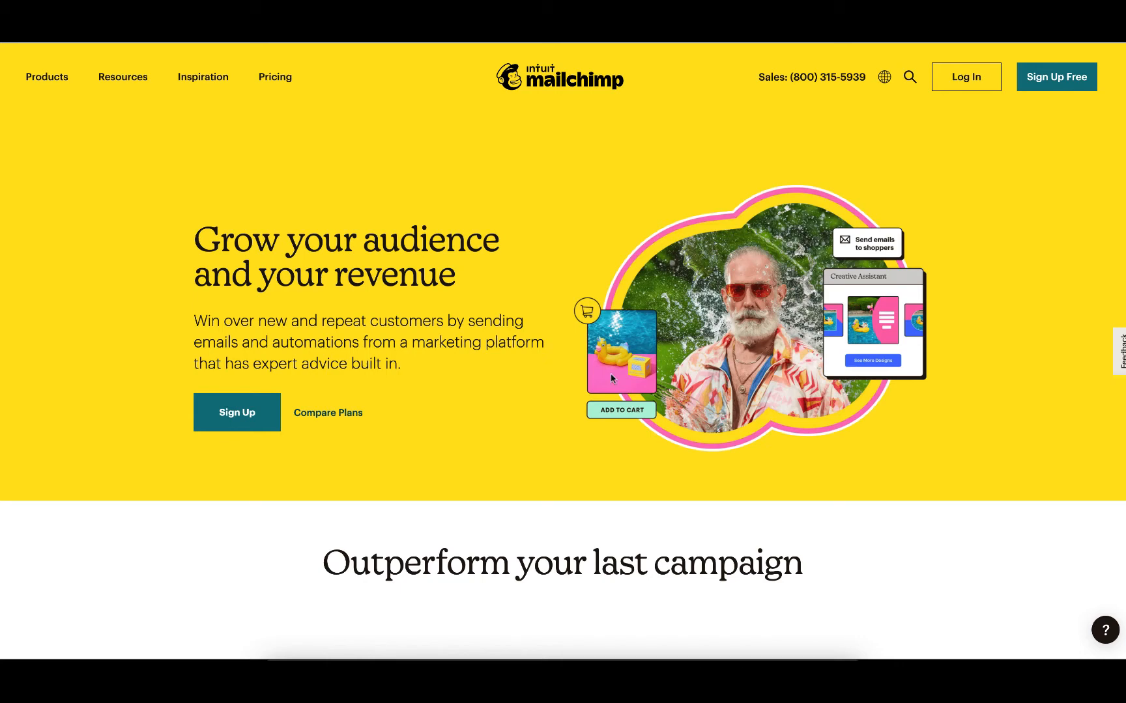
Start signing up for a Mailchimp account and enter the email address and a username.
click(227, 414)
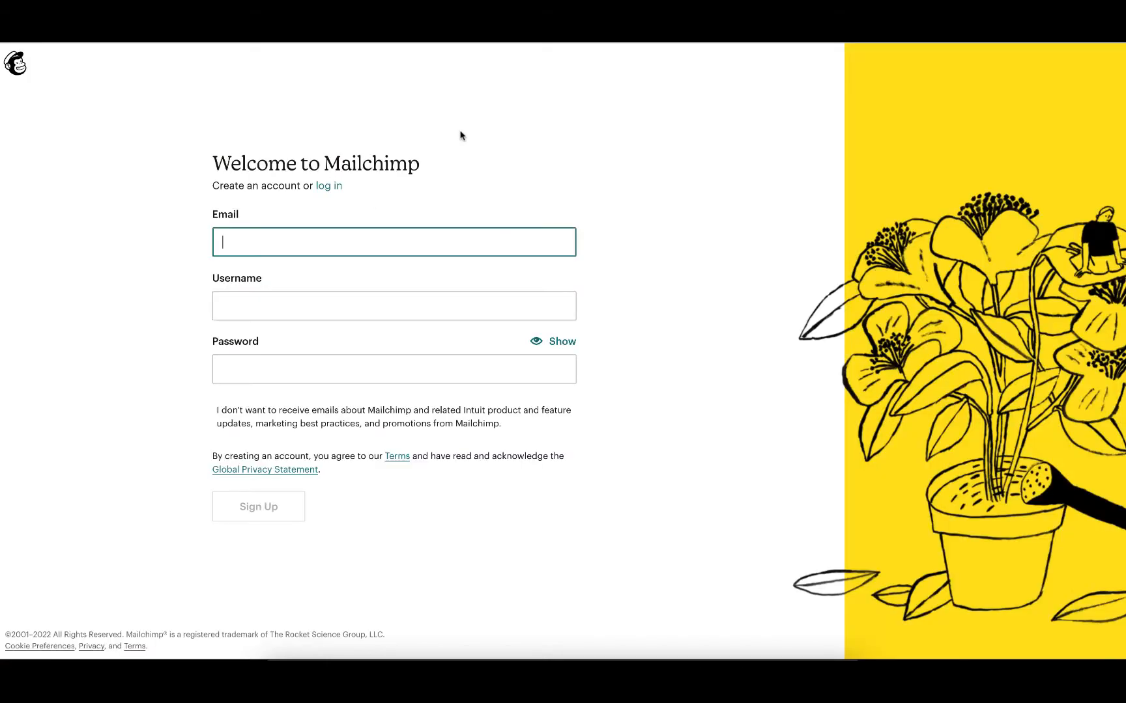
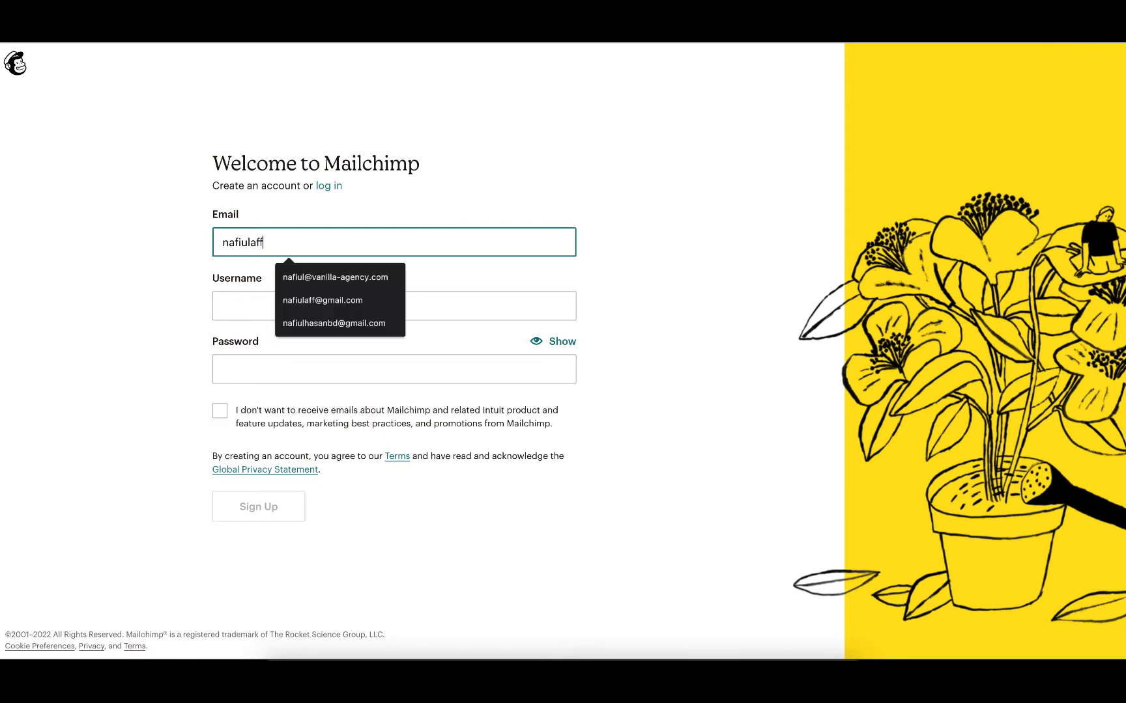
key(Tab)
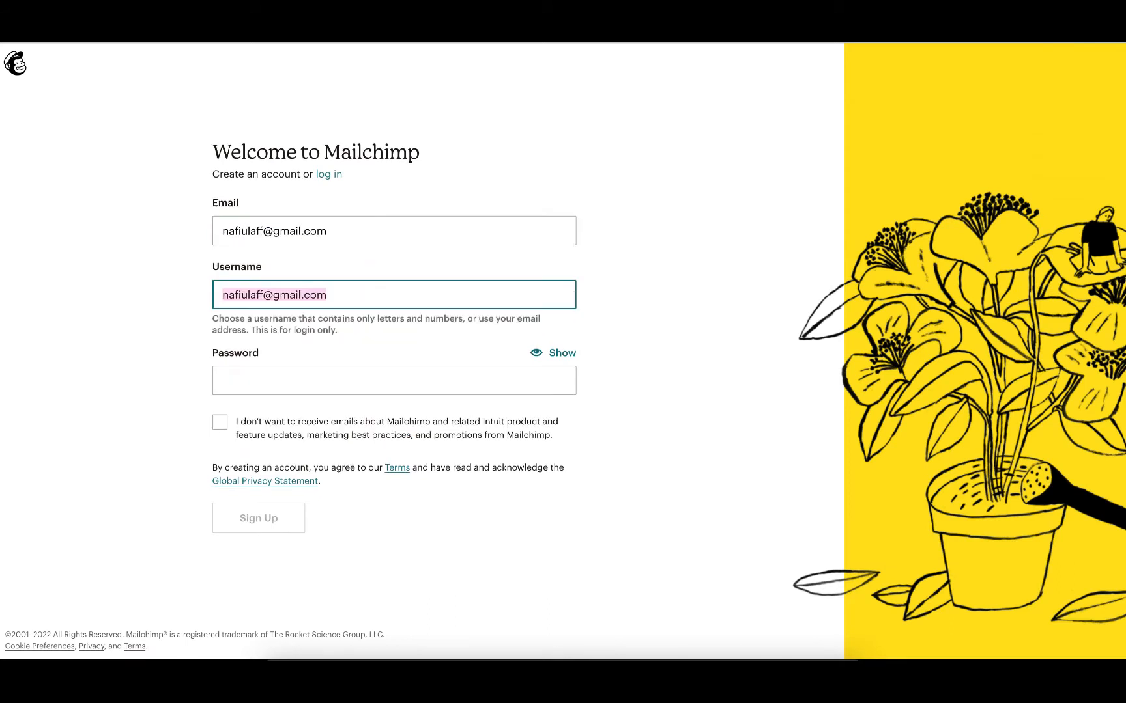
text(nafiulaff)
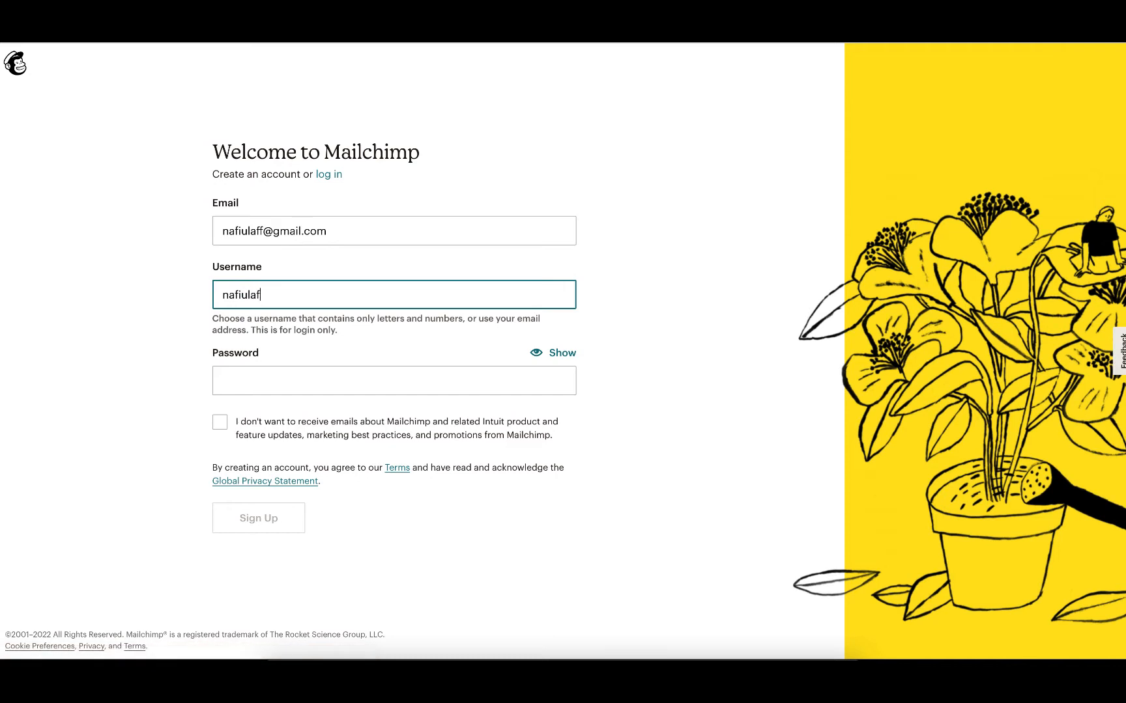
key(Tab)
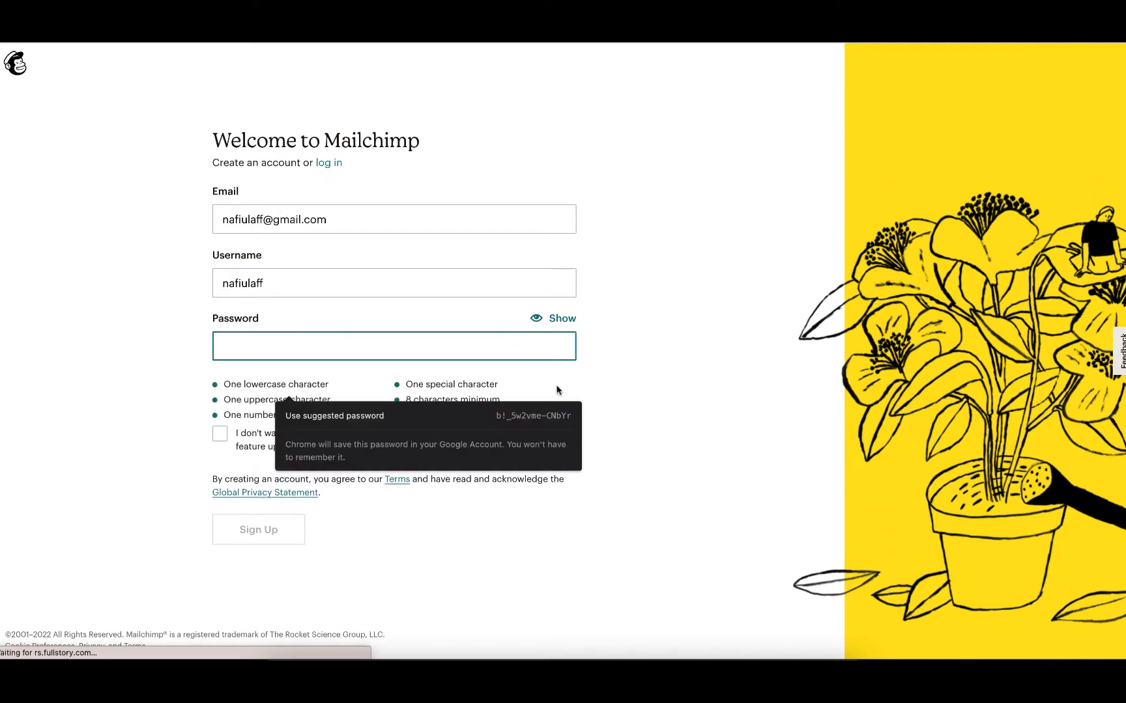
Use the suggested password, opt out of Mailchimp marketing emails, and submit the sign-up form.
click(533, 412)
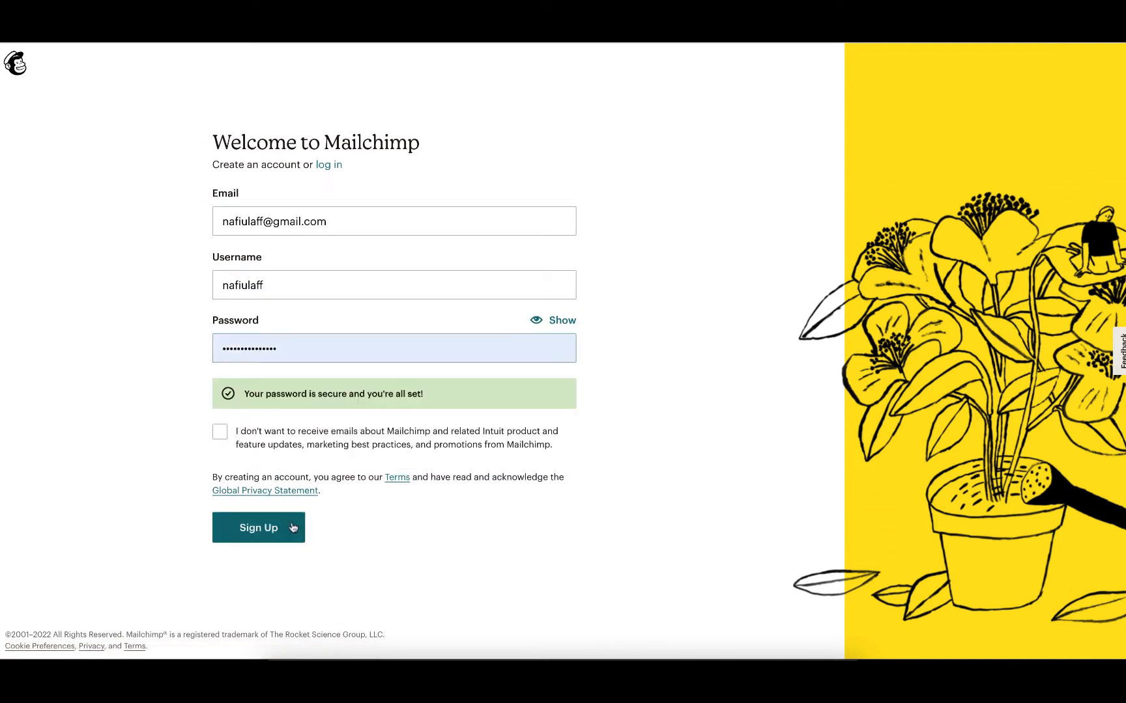
click(219, 433)
click(273, 528)
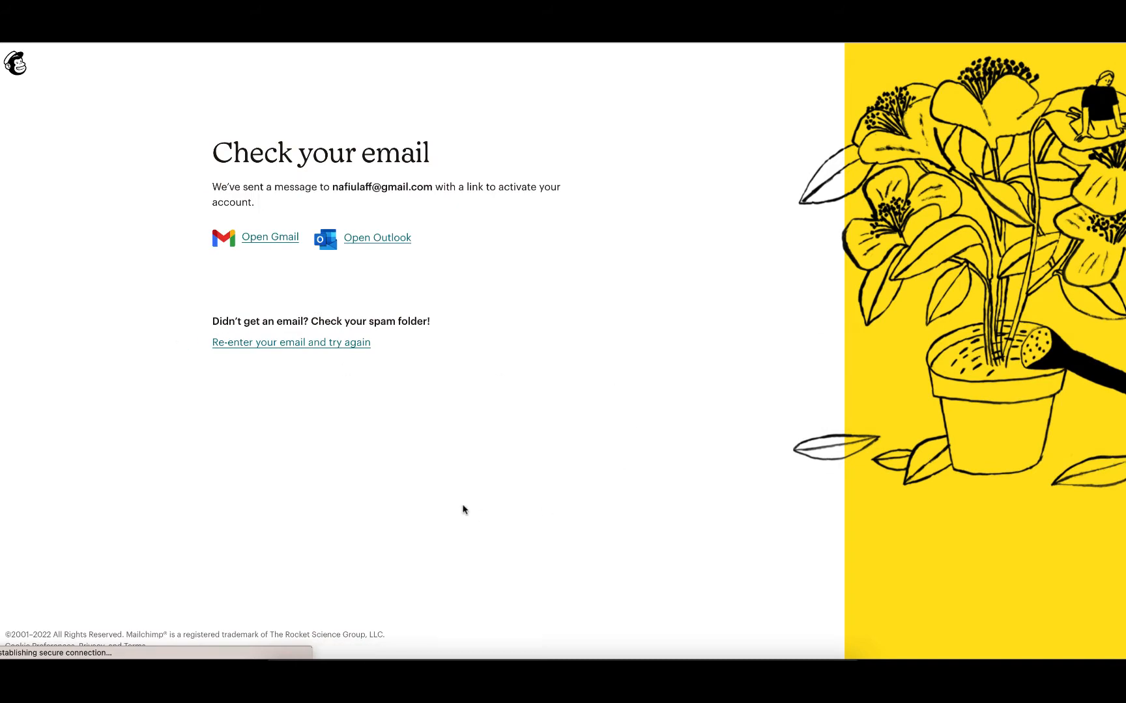
Open the Gmail inbox in a browser tab to find the activation message.
click(271, 238)
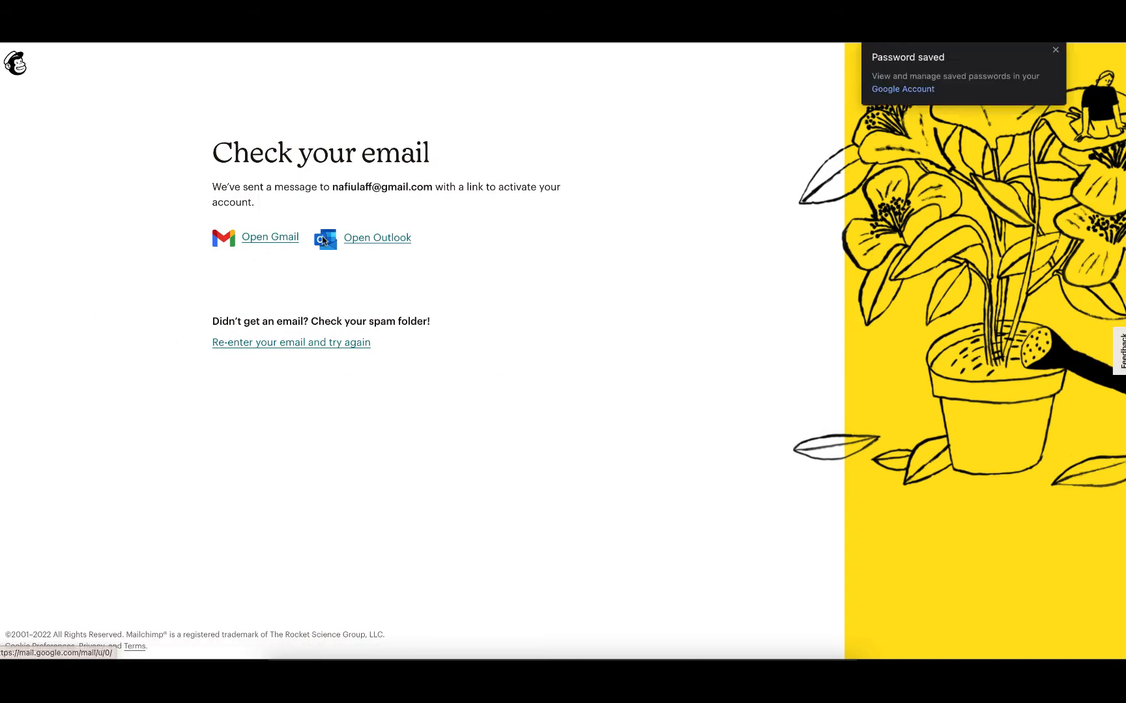
text(gmail)
key(Return)
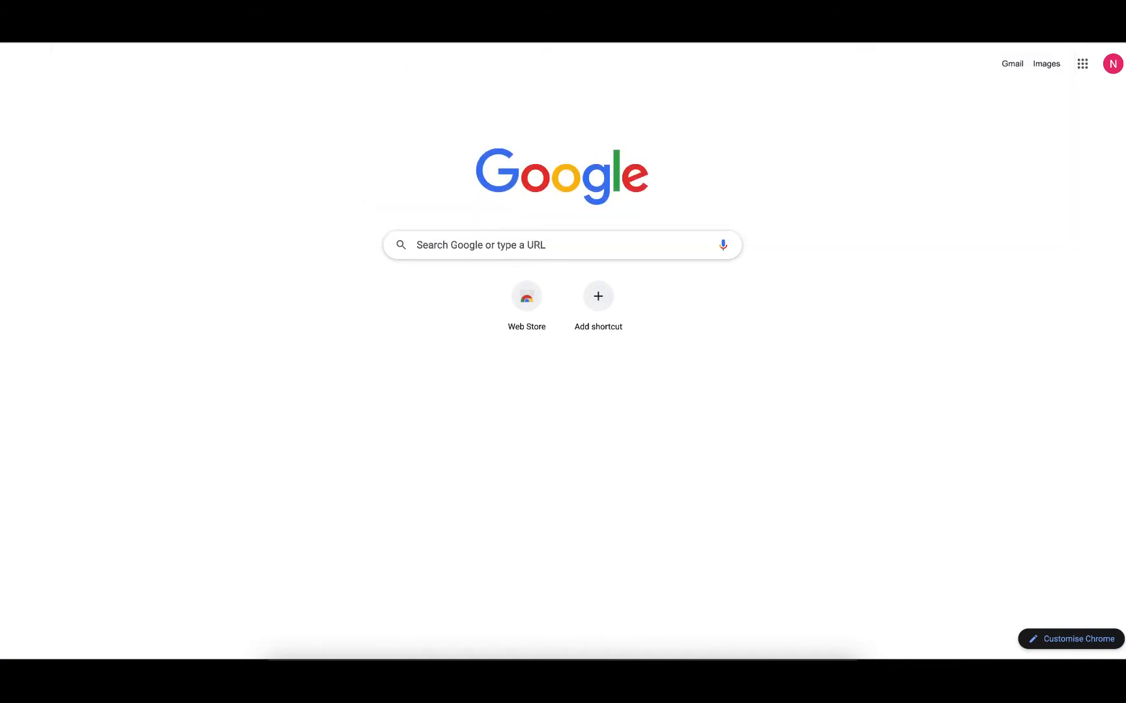
click(280, 10)
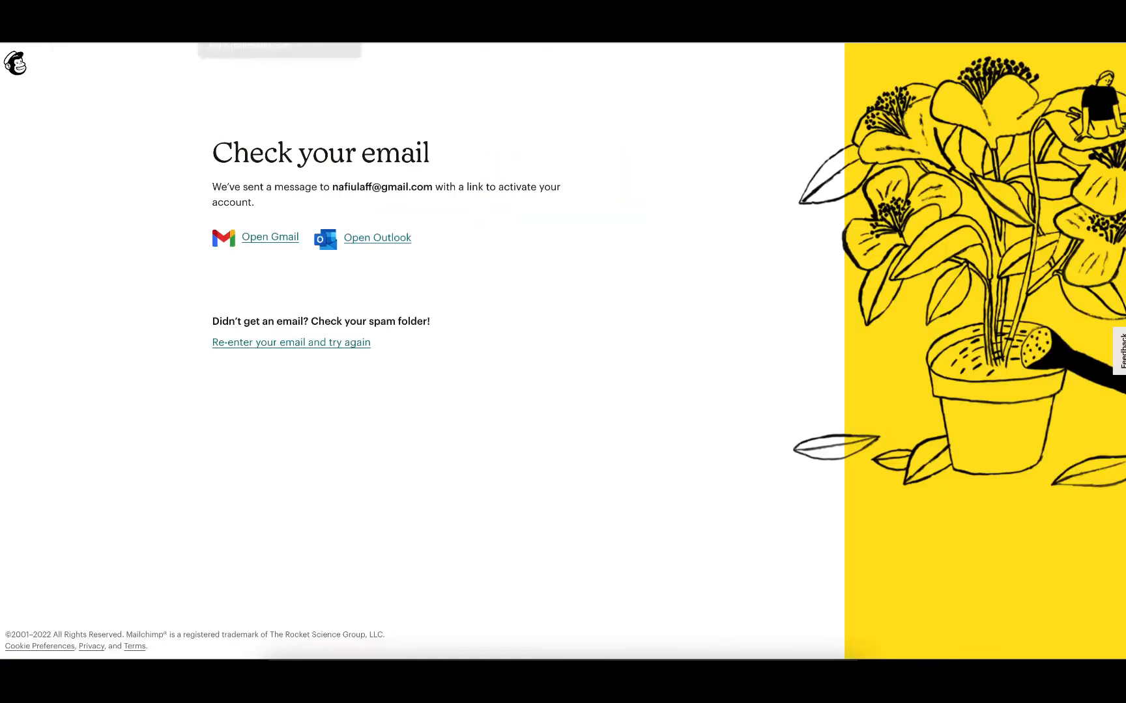
click(404, 10)
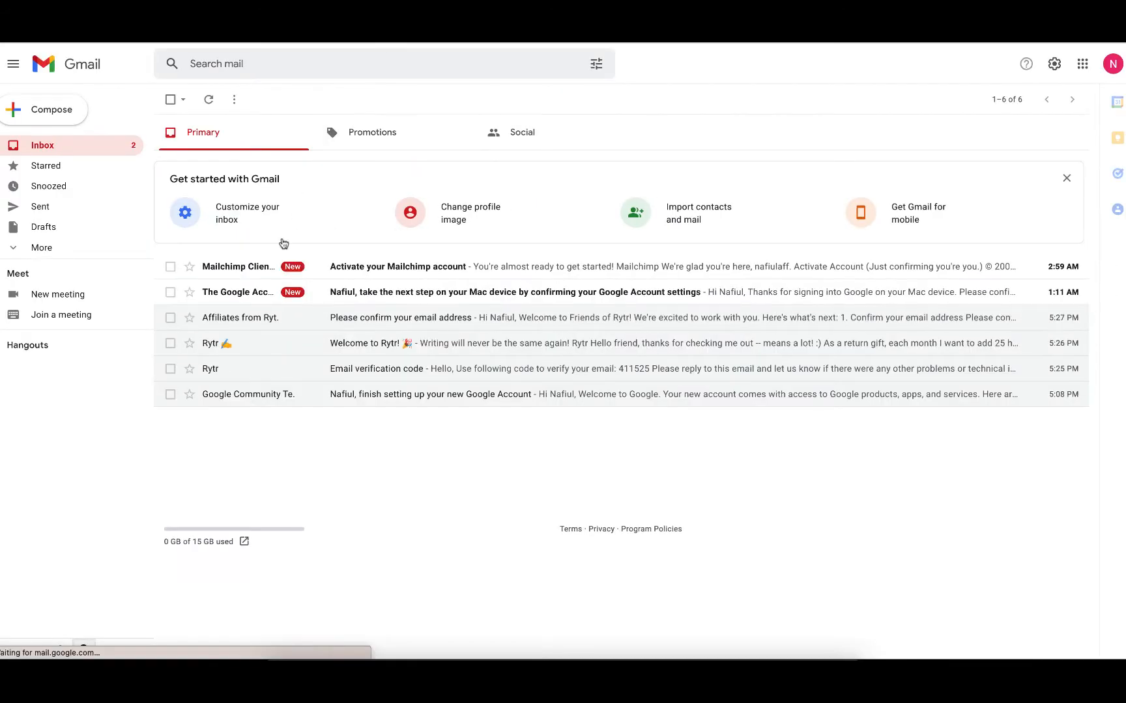
Activate the account from the Mailchimp activation email and pass the I'm Not A Robot check.
click(274, 270)
click(590, 407)
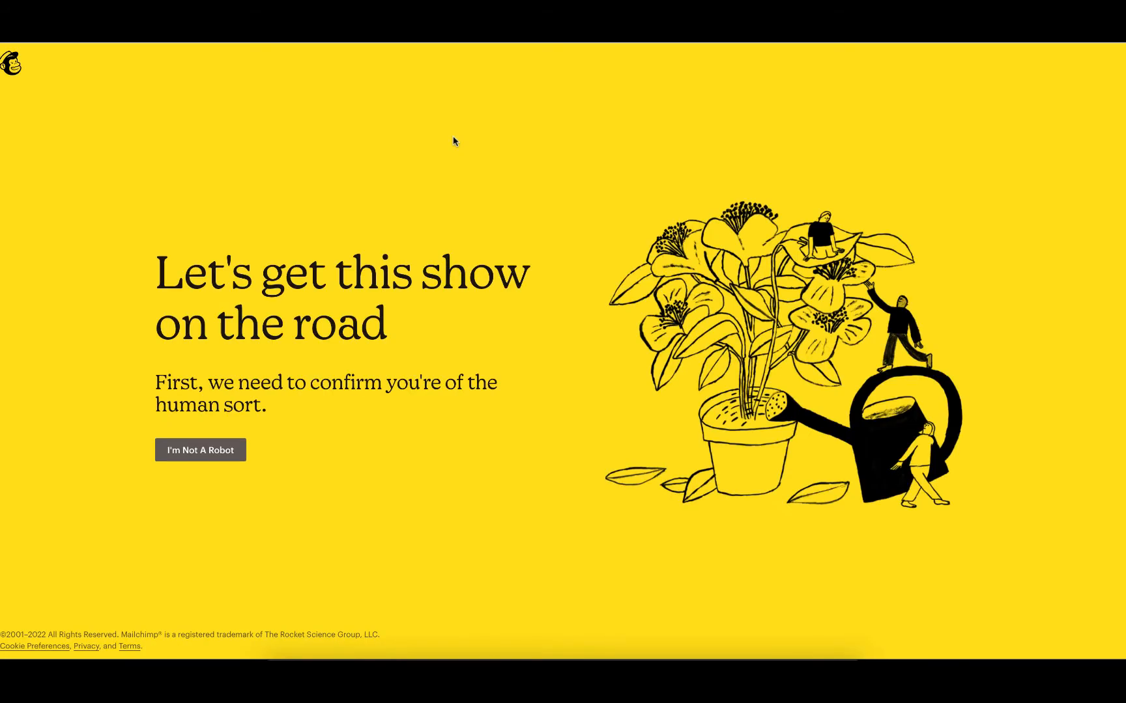
click(214, 450)
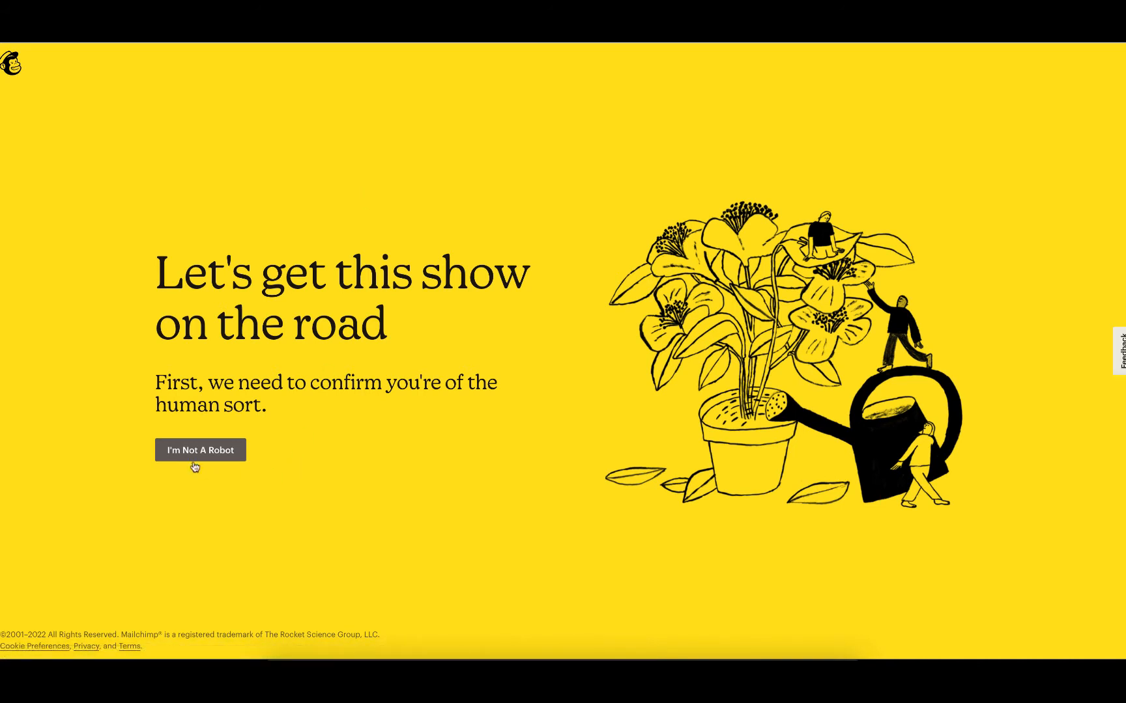
click(184, 443)
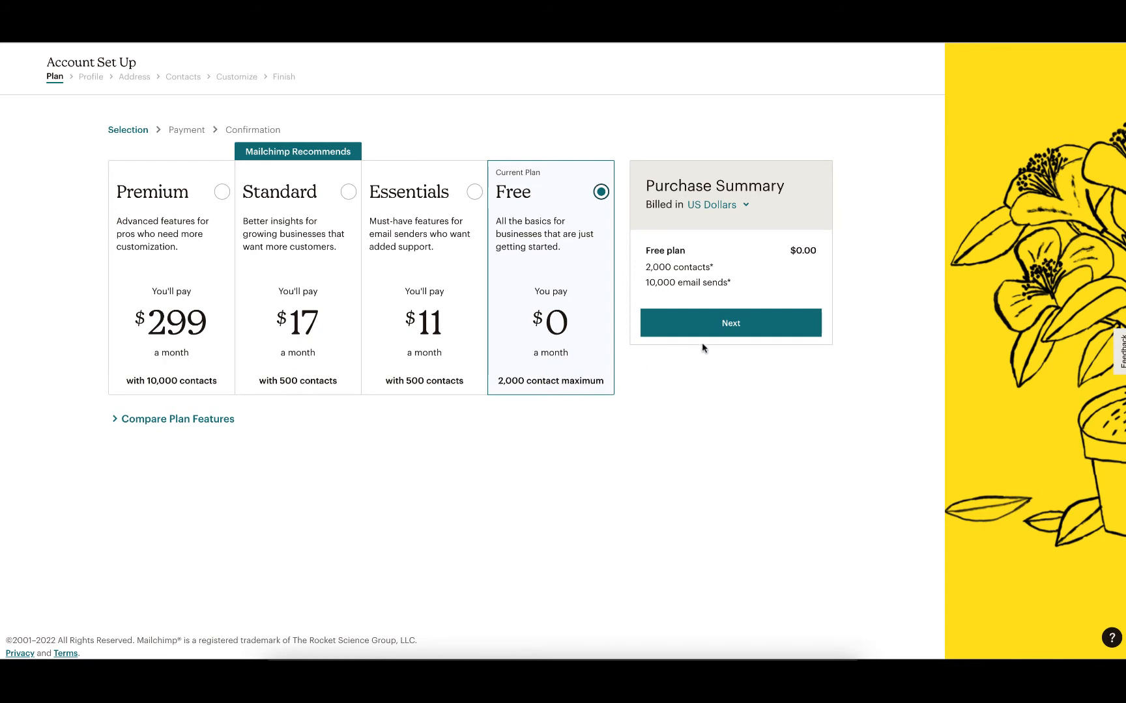
Continue with the Free plan and fill in the account holder's first and last name.
click(717, 330)
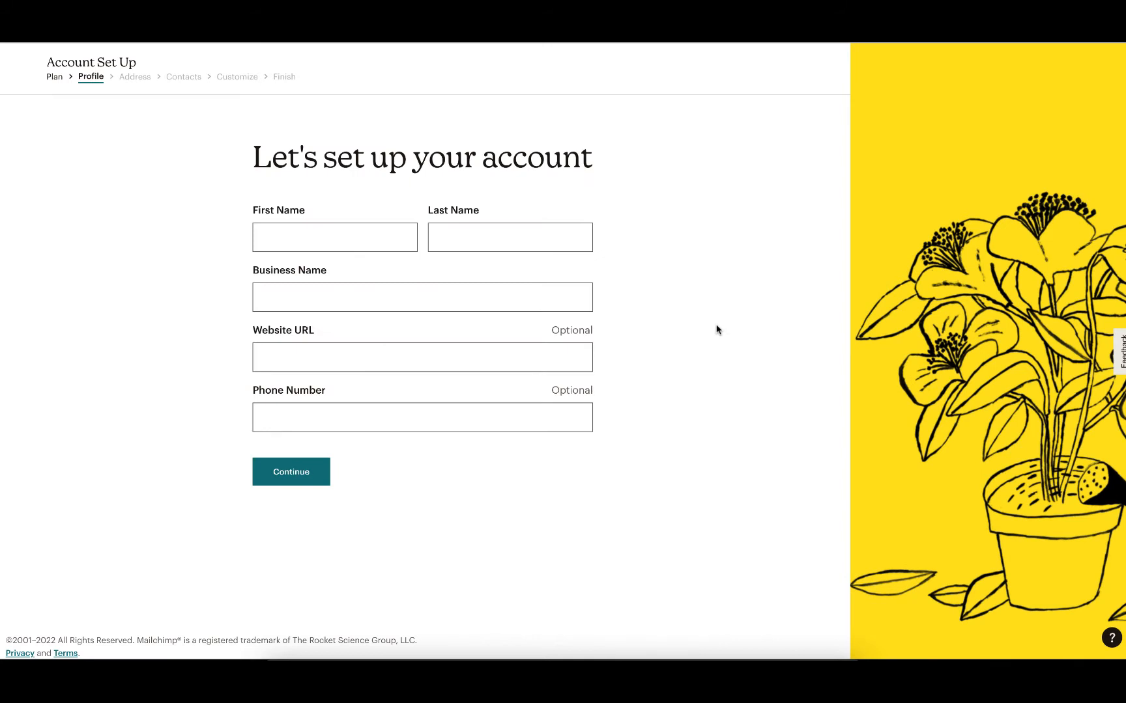
click(370, 238)
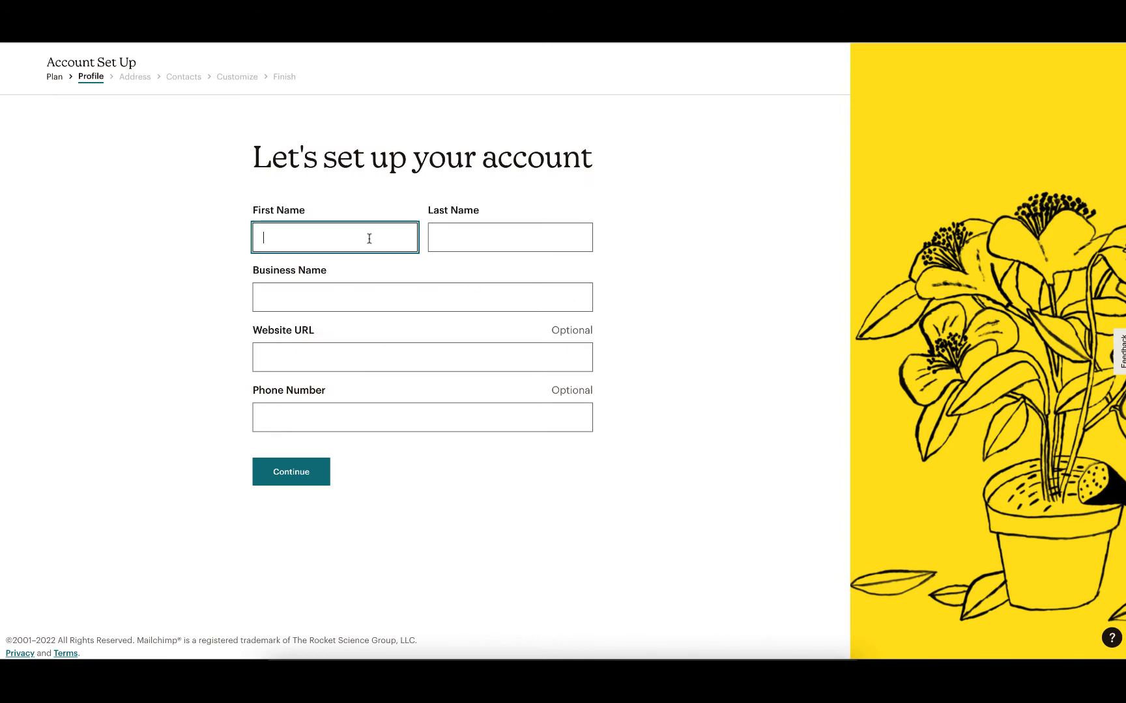
key(Tab)
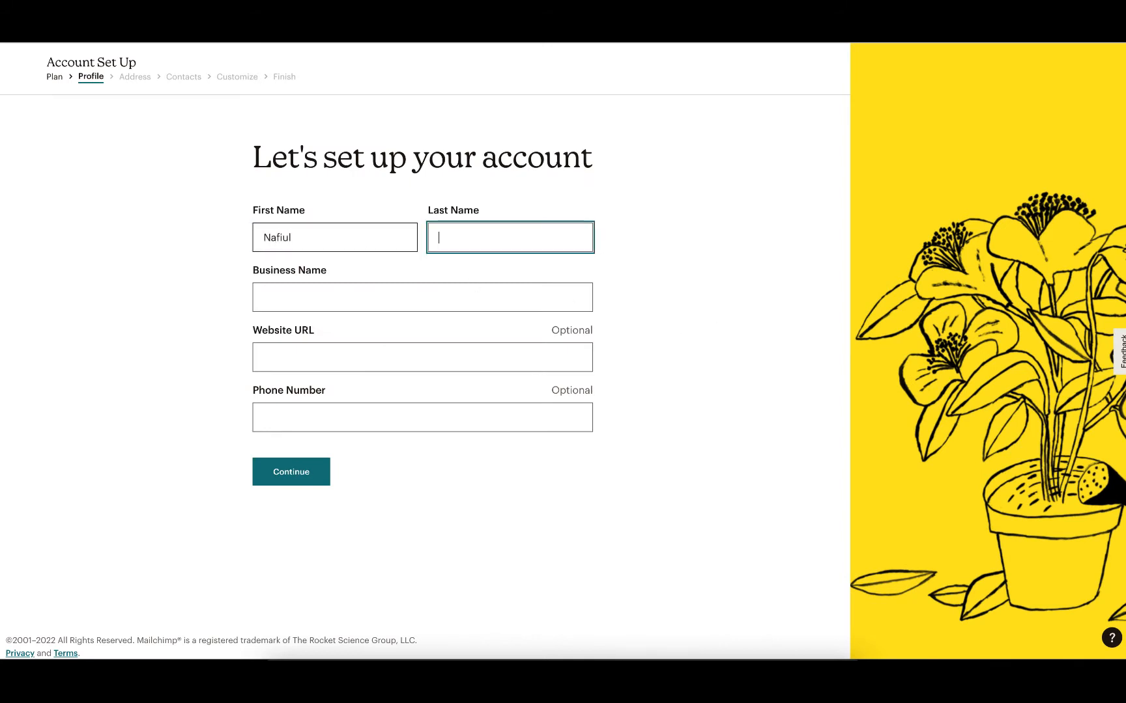
key(Tab)
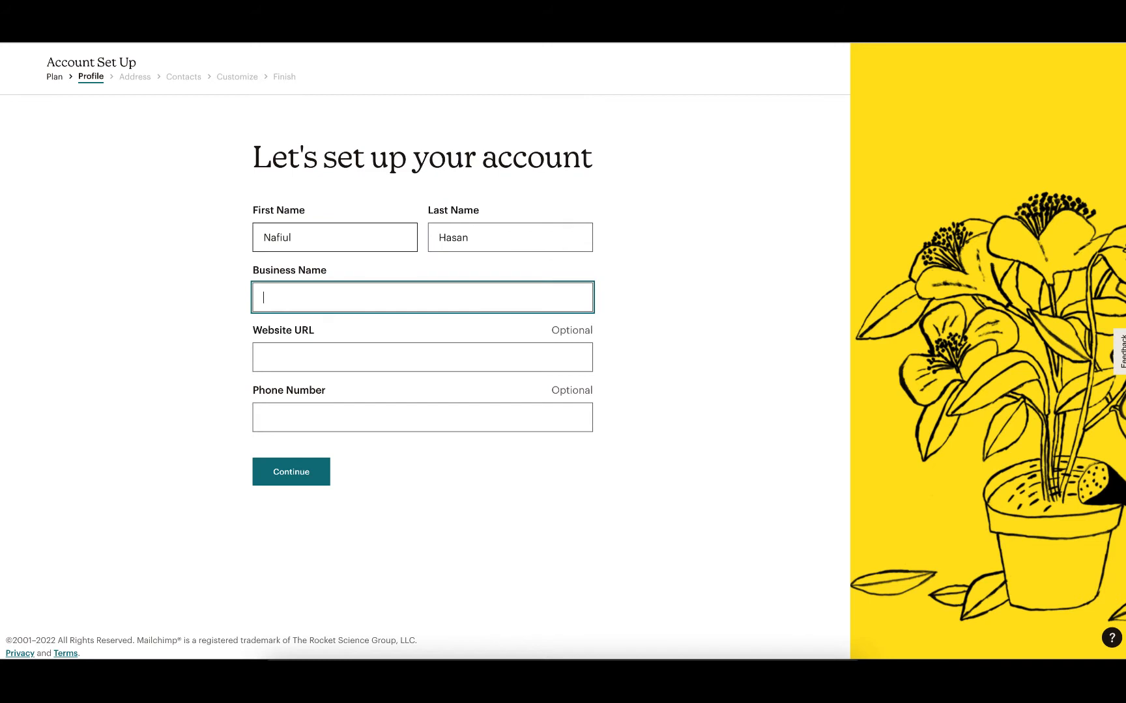
Enter the business name and website URL, then continue through the profile setup.
text(nafiul)
key(Tab)
text(nafiul)
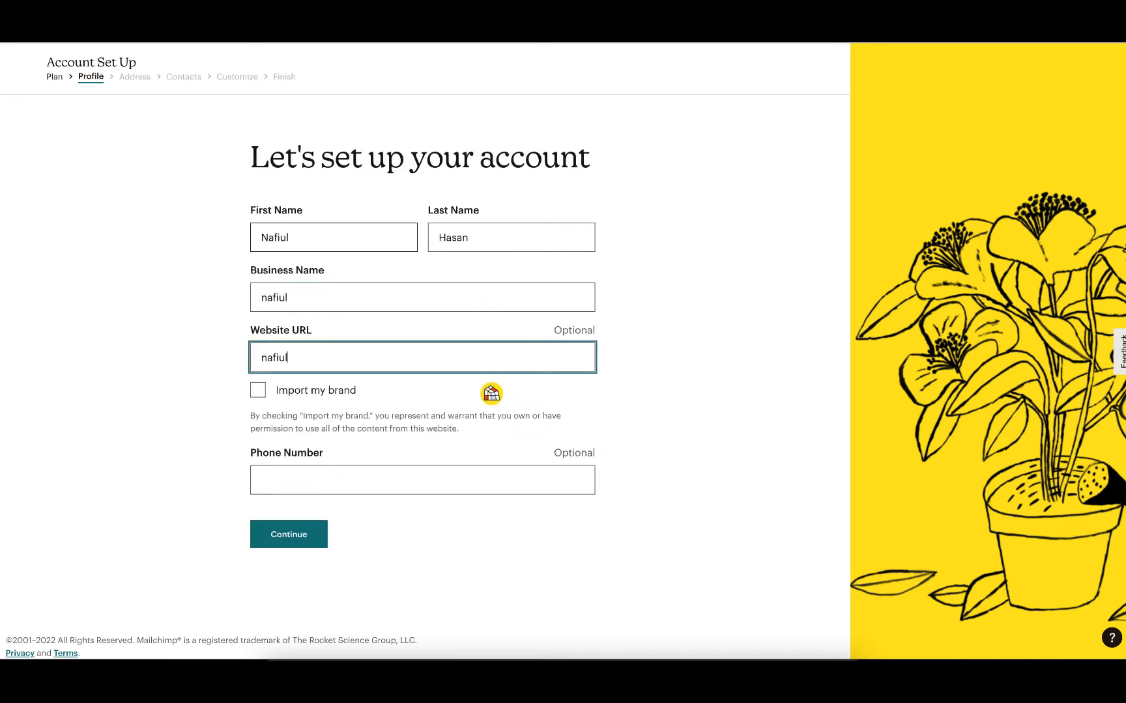
text(.com)
key(Tab)
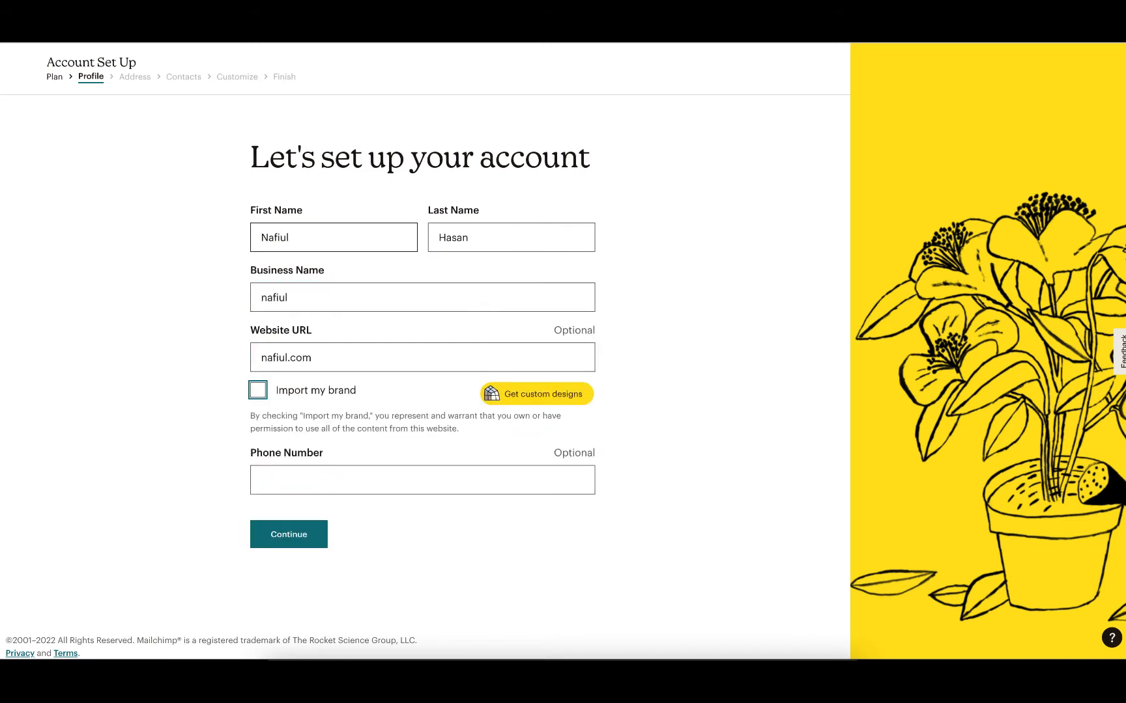
double_click(319, 348)
click(109, 316)
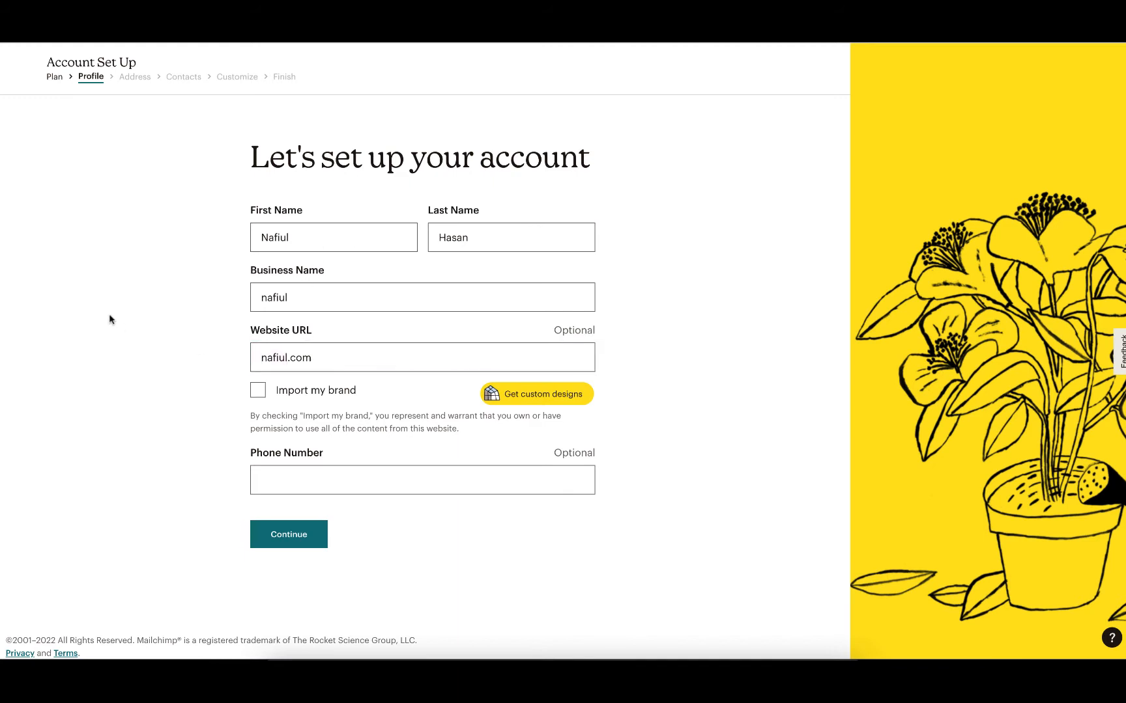
click(352, 471)
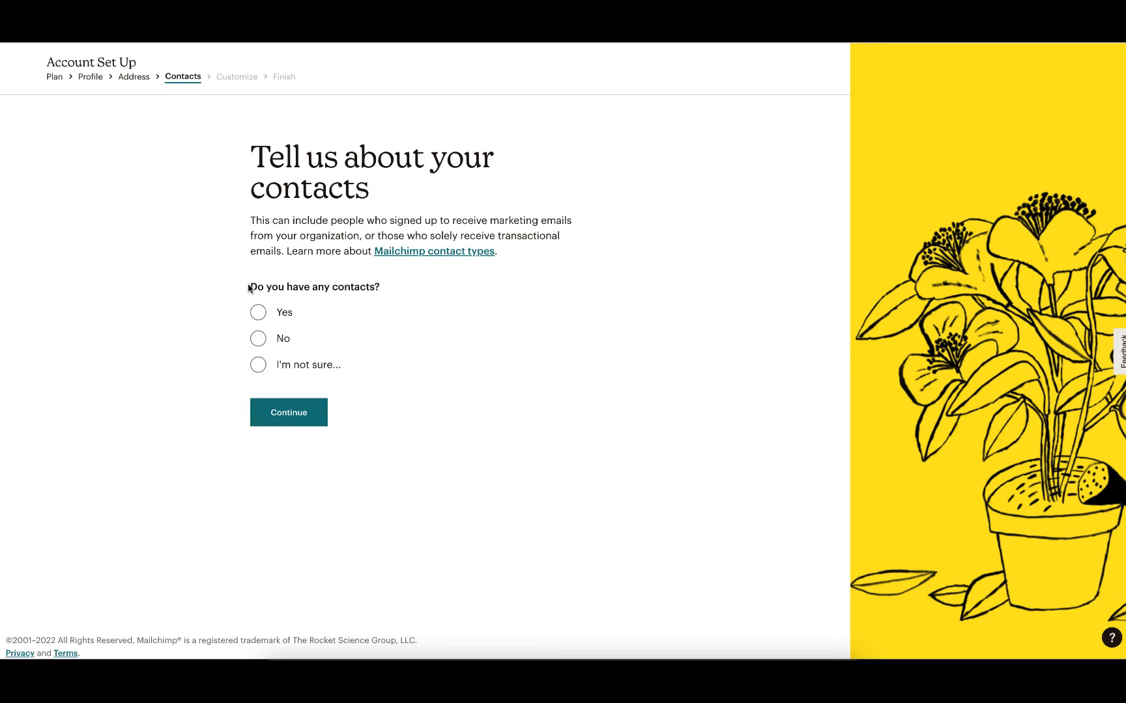
Answer No to having any contacts and continue.
drag(252, 146, 423, 196)
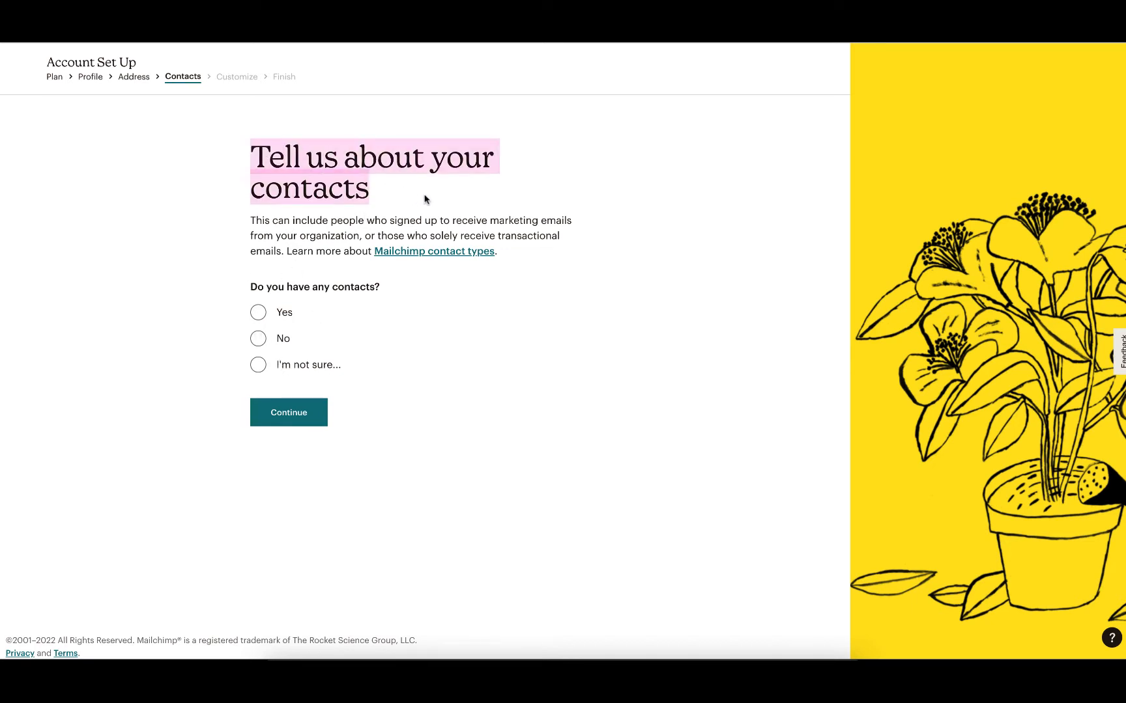
click(423, 197)
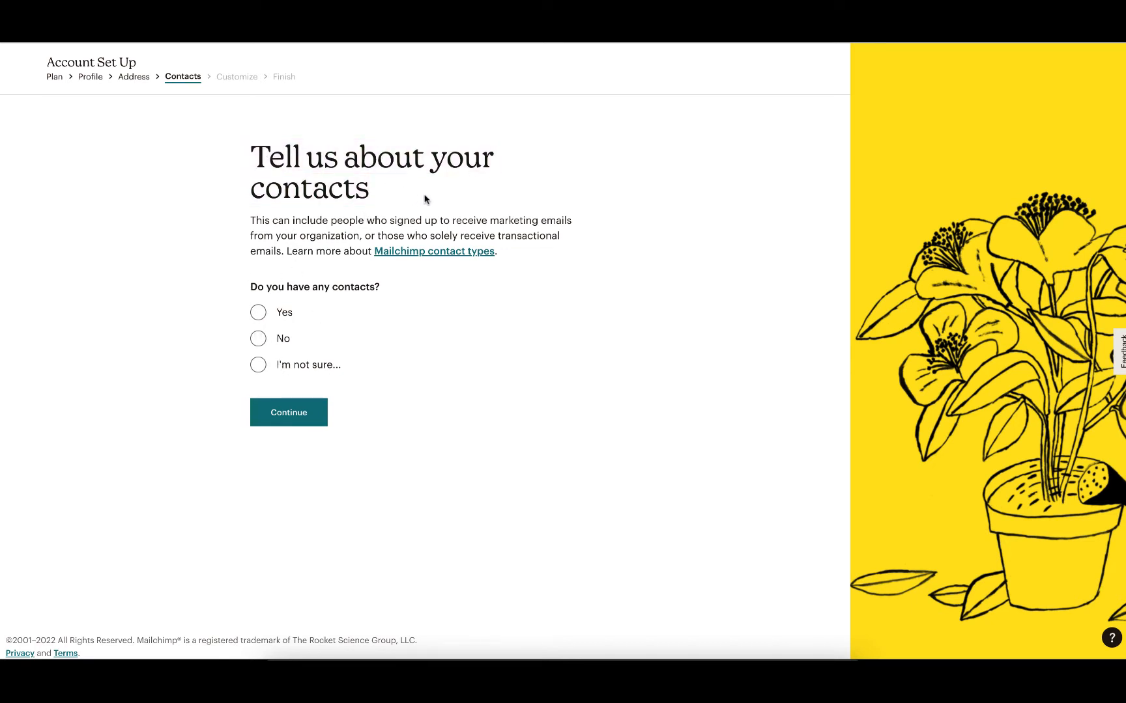
click(258, 339)
click(304, 446)
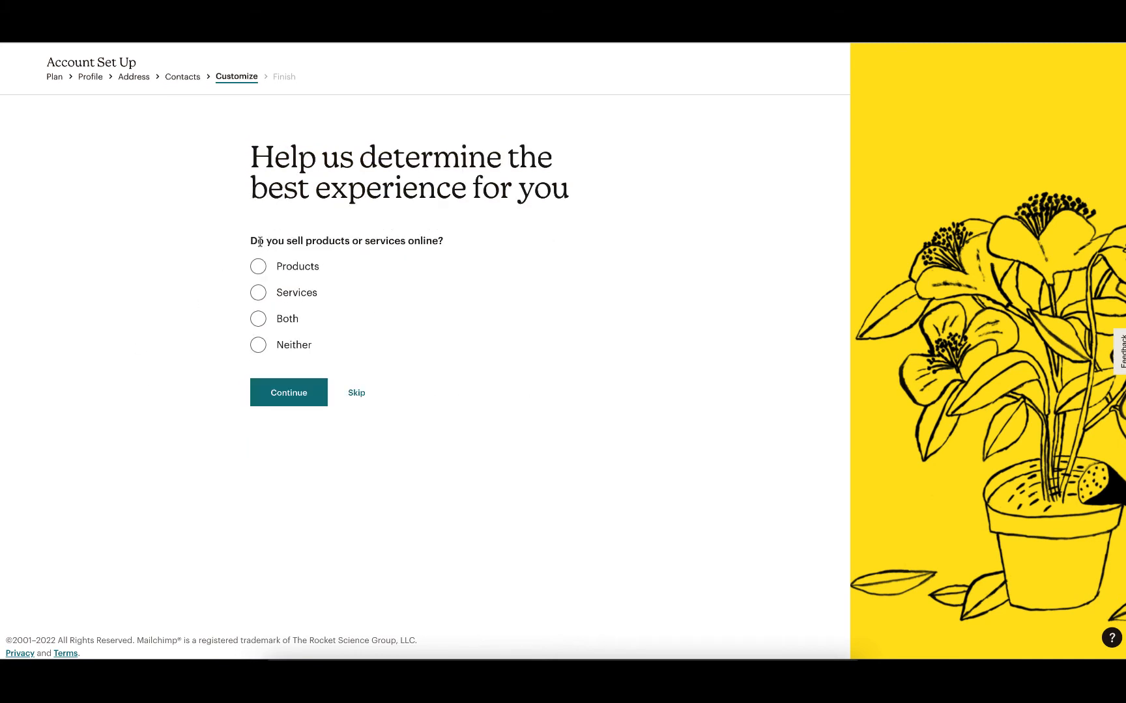
Answer that you sell Products online through your own website or e-commerce store, and continue.
drag(258, 241, 457, 246)
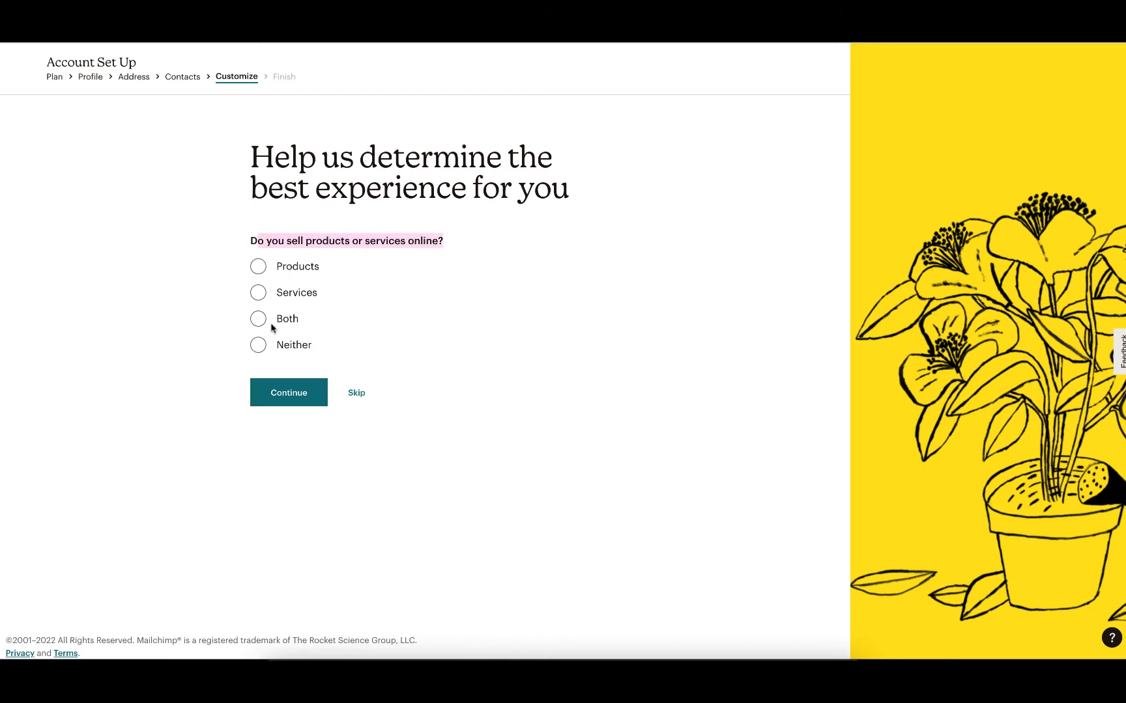
click(282, 345)
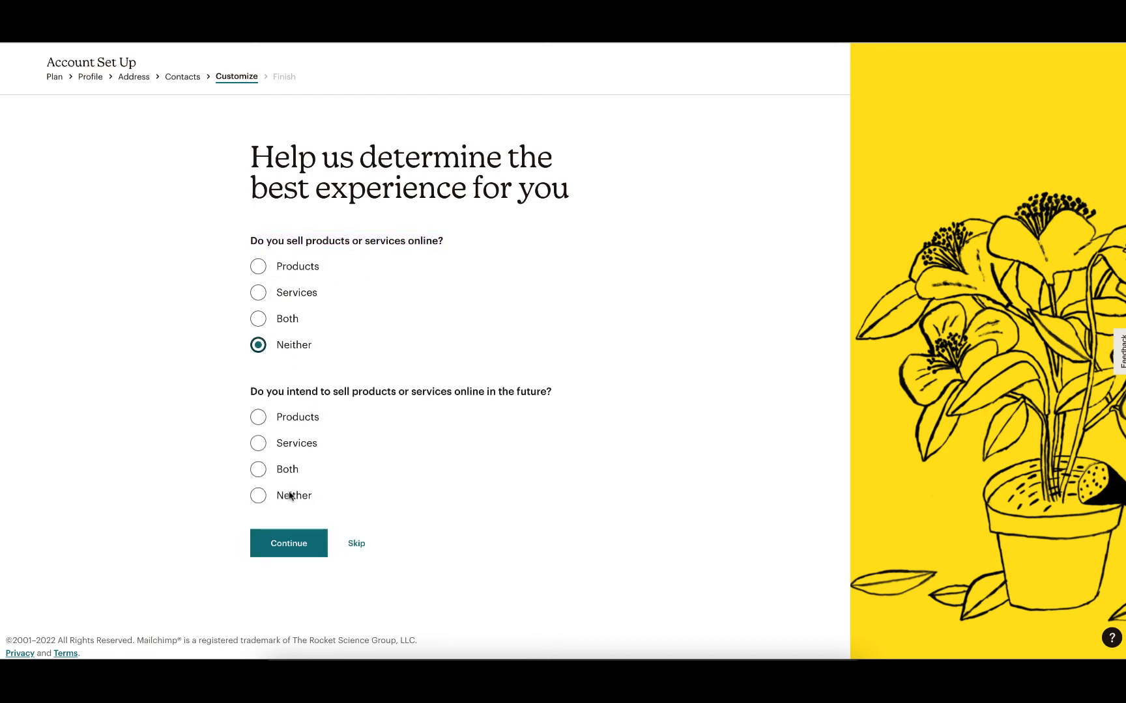
click(258, 291)
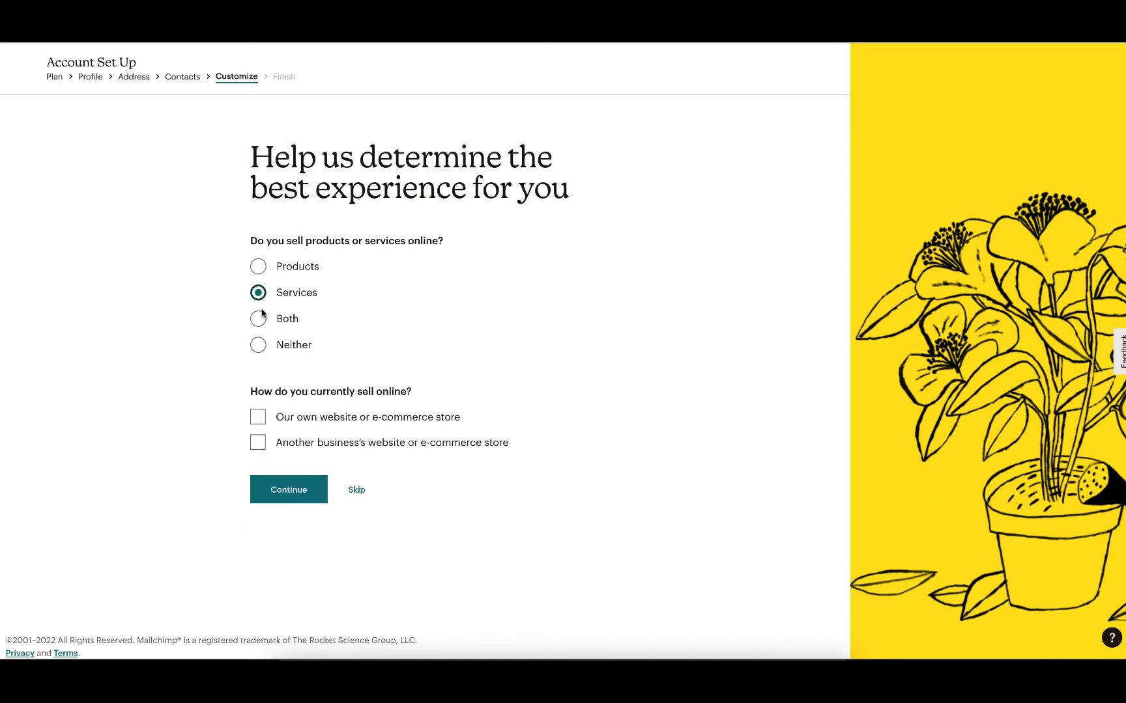
click(257, 268)
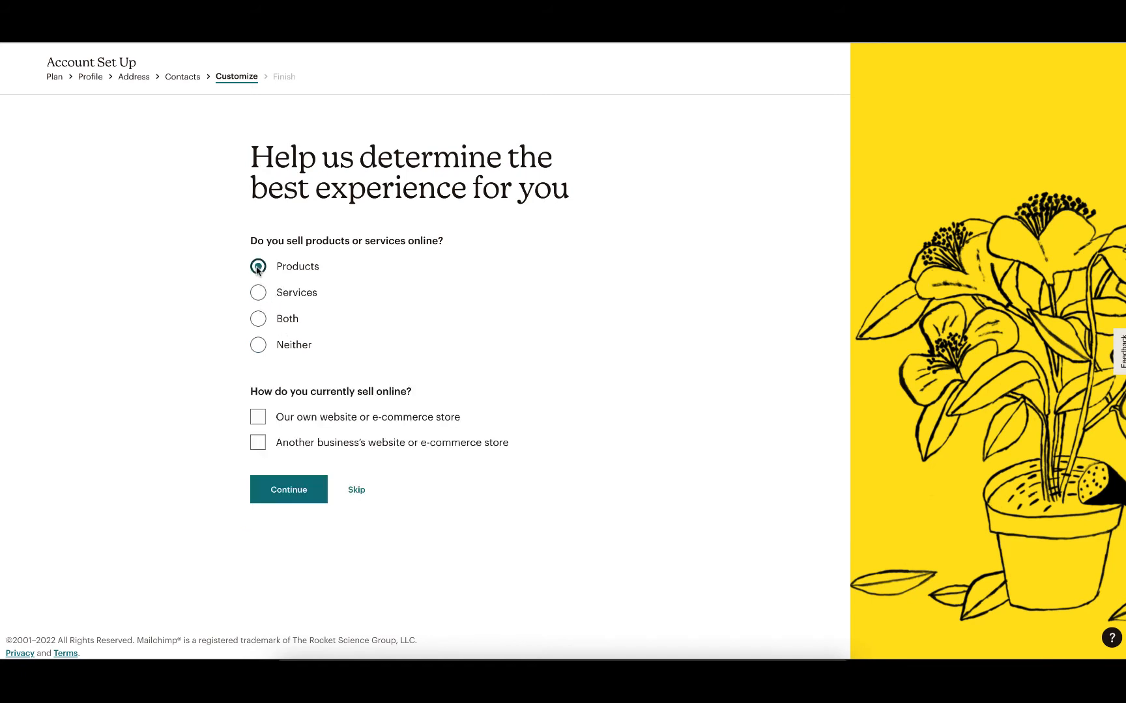
click(259, 419)
click(308, 492)
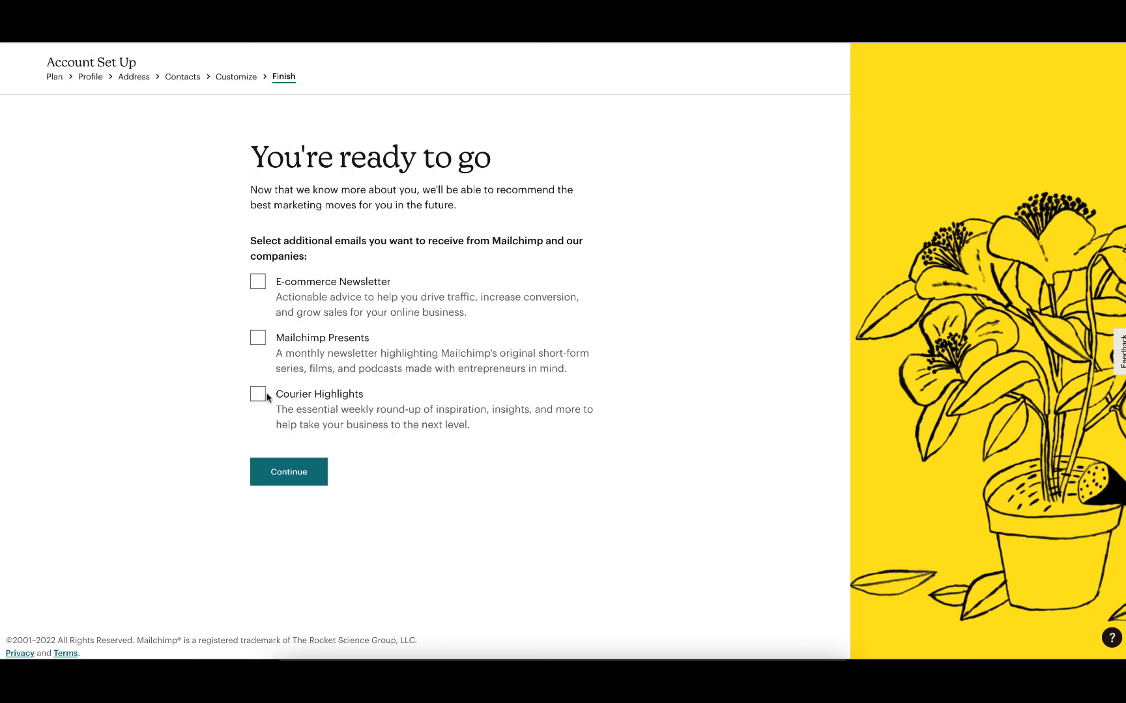
Finish the account setup without selecting any additional Mailchimp emails.
click(289, 471)
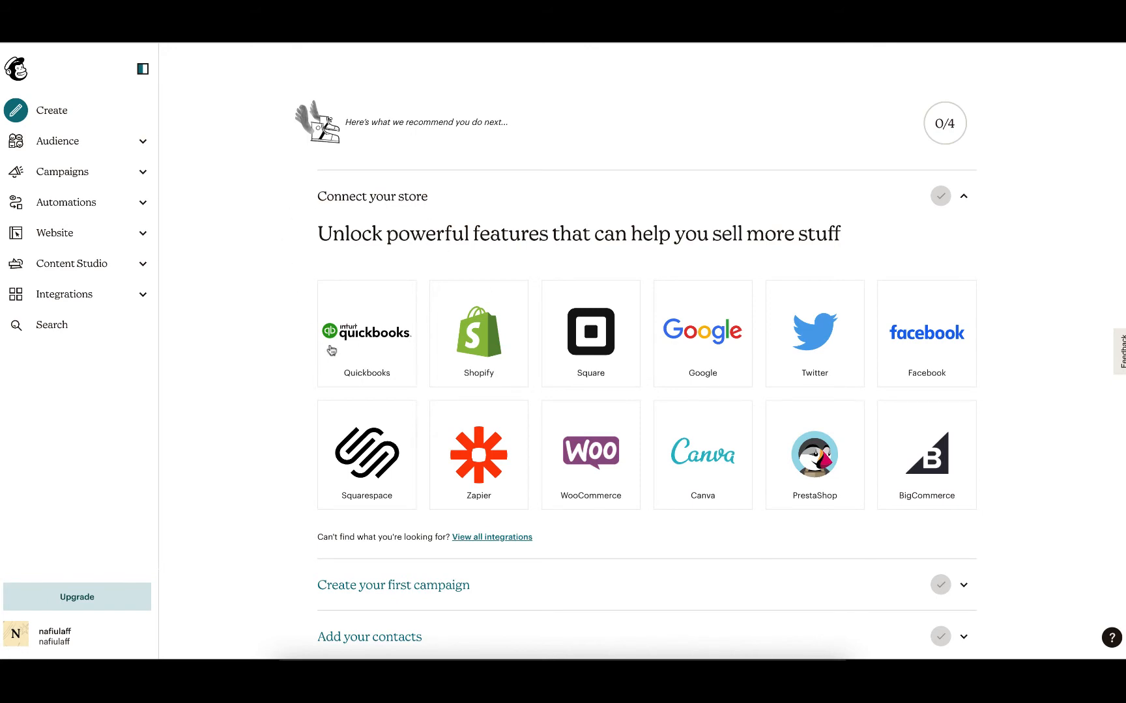
scroll(683, 388, down, 2)
scroll(683, 386, up, 2)
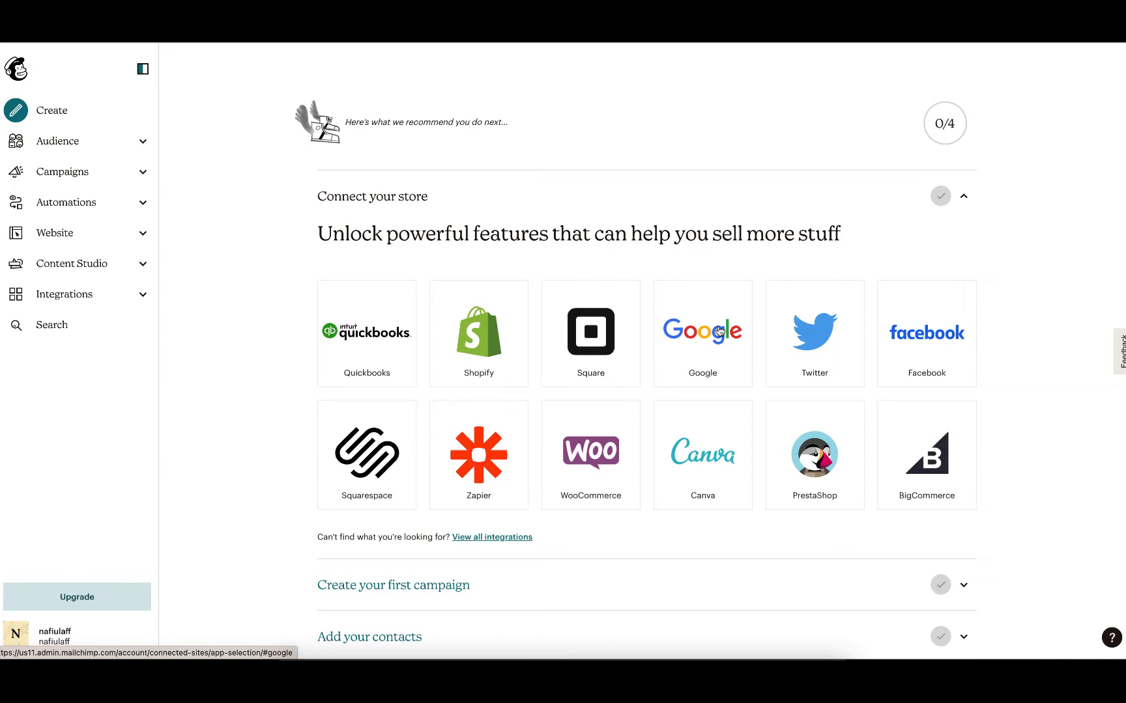
scroll(475, 375, down, 4)
scroll(475, 375, up, 4)
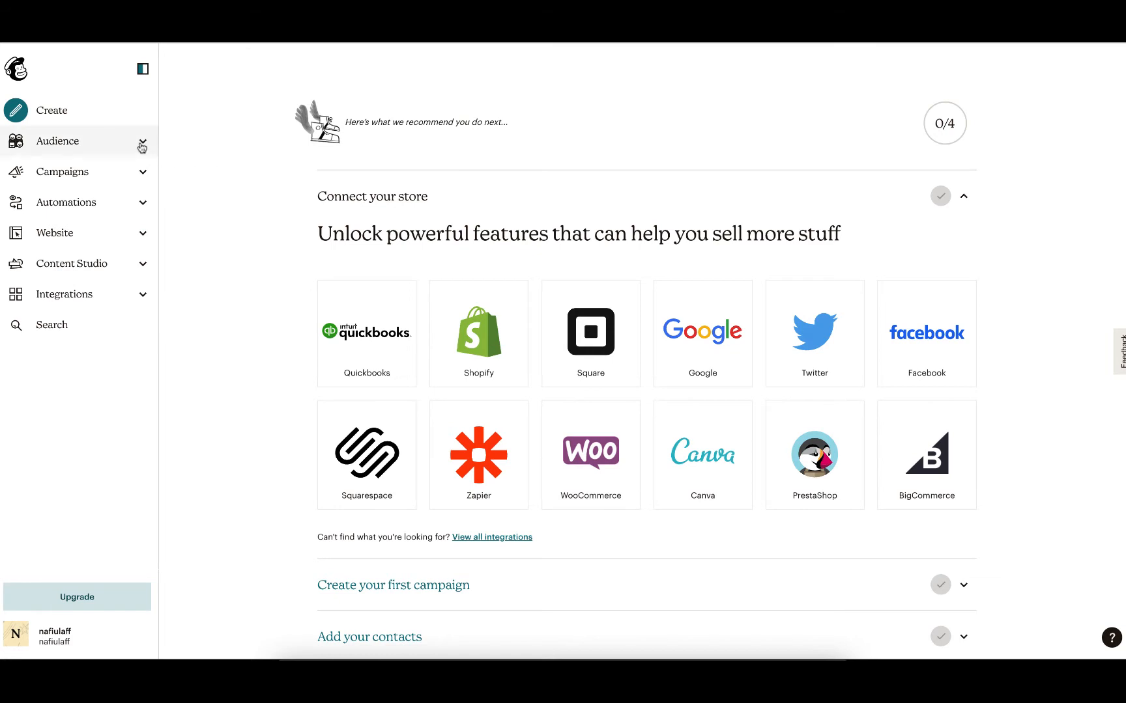
Open the Audience section's All contacts list and then the Audience dashboard.
click(142, 142)
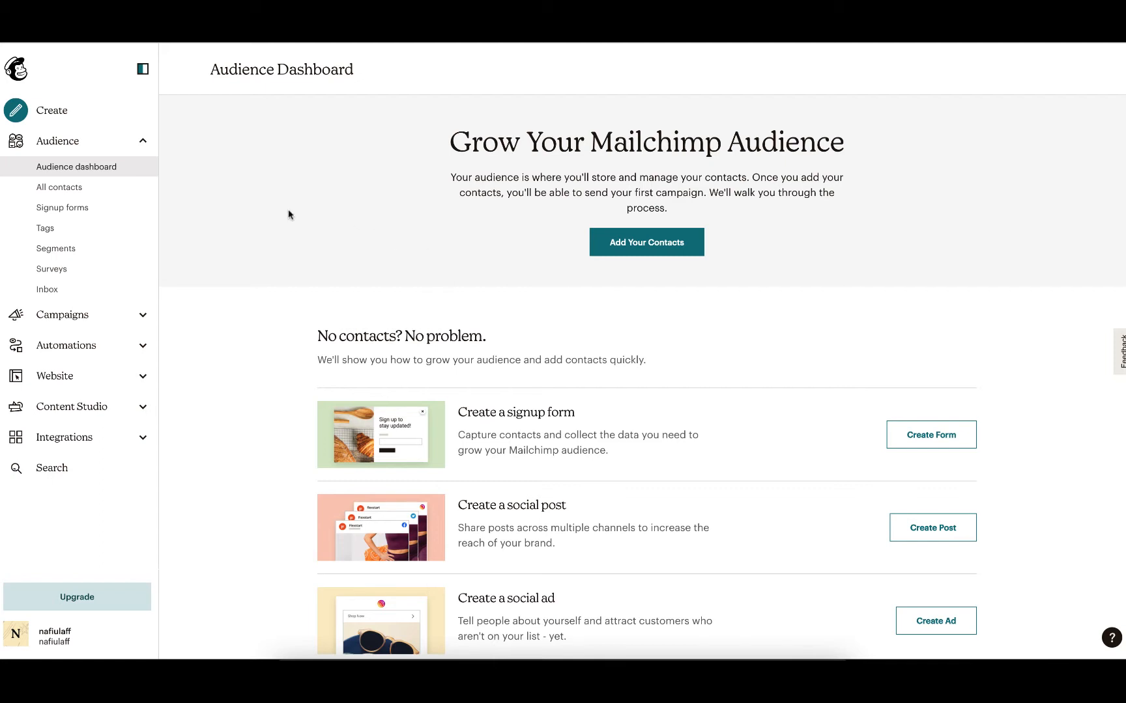
click(84, 190)
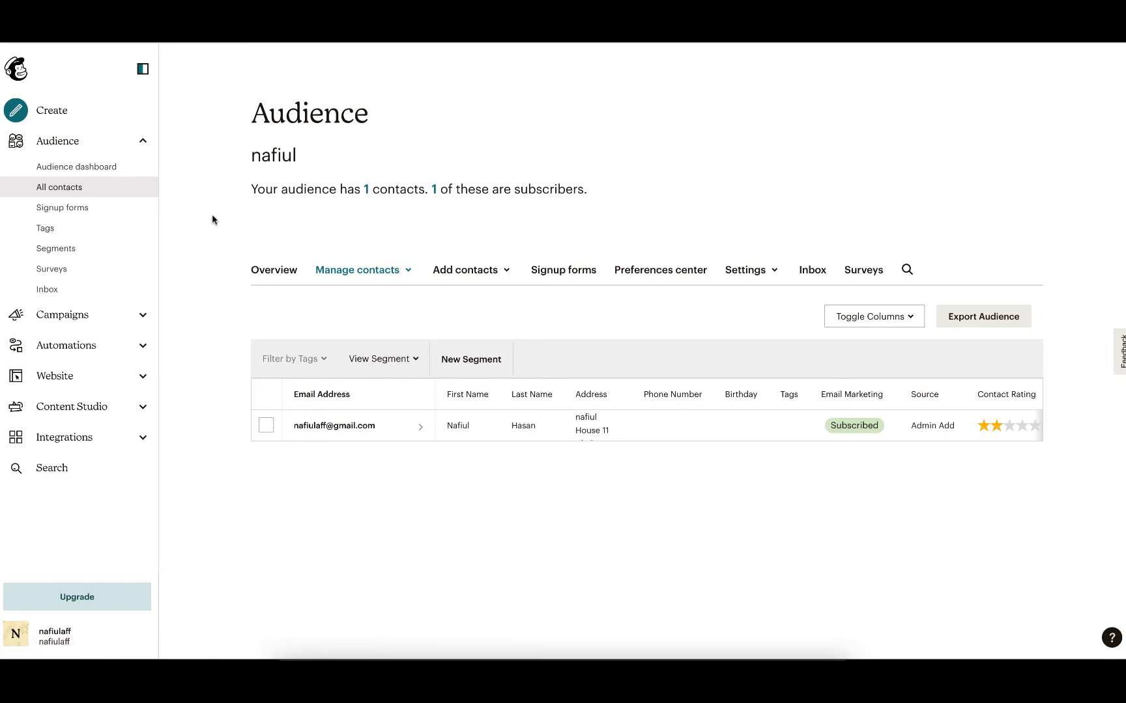
click(83, 168)
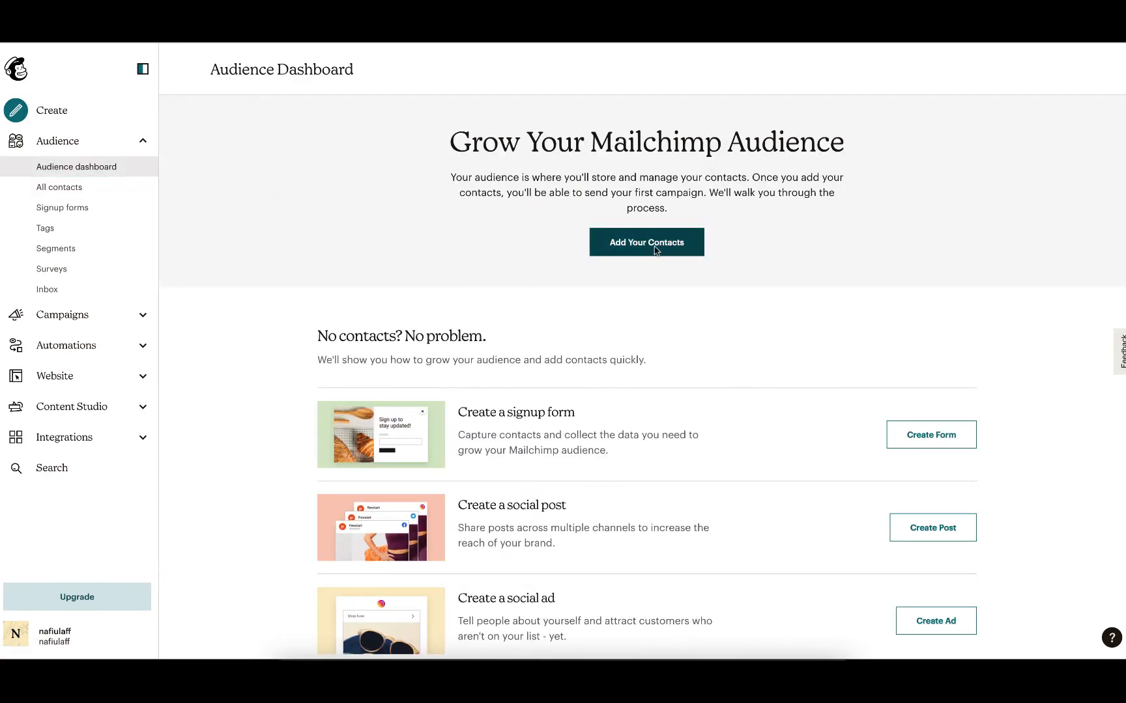
Open the add-contacts import options, review the available methods, and exit back to the Audience dashboard.
click(656, 251)
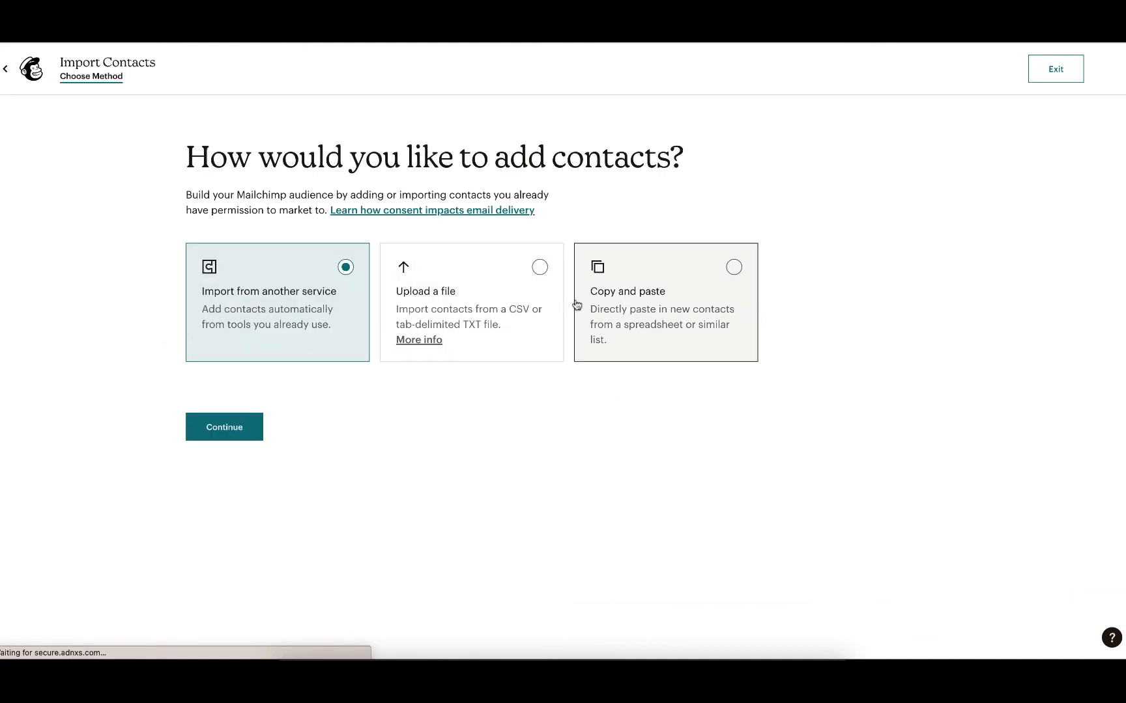
click(447, 289)
click(696, 294)
click(297, 270)
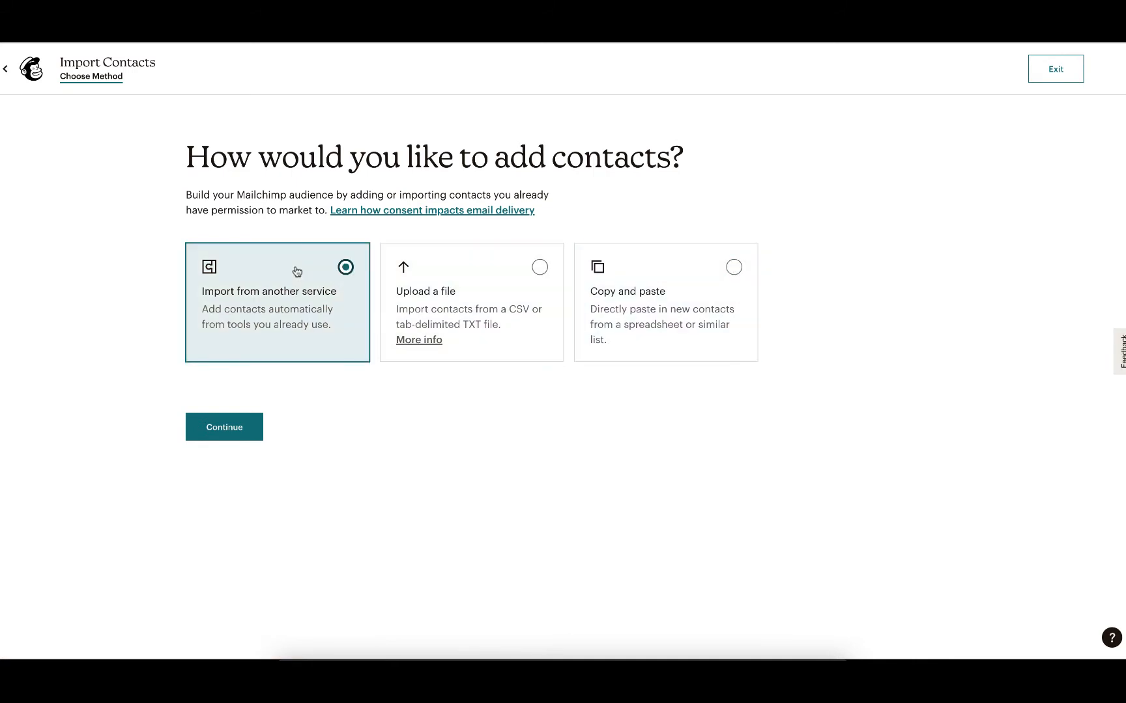
click(1045, 77)
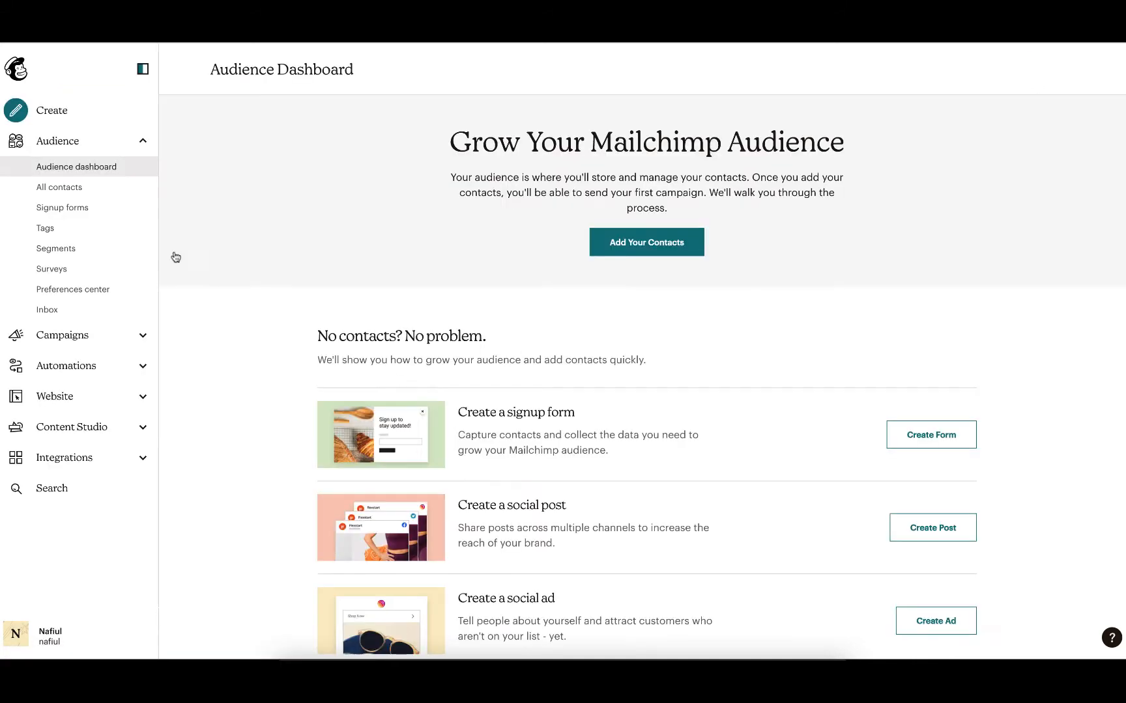
Open the audience's Signup forms and select the Form builder.
scroll(449, 330, down, 2)
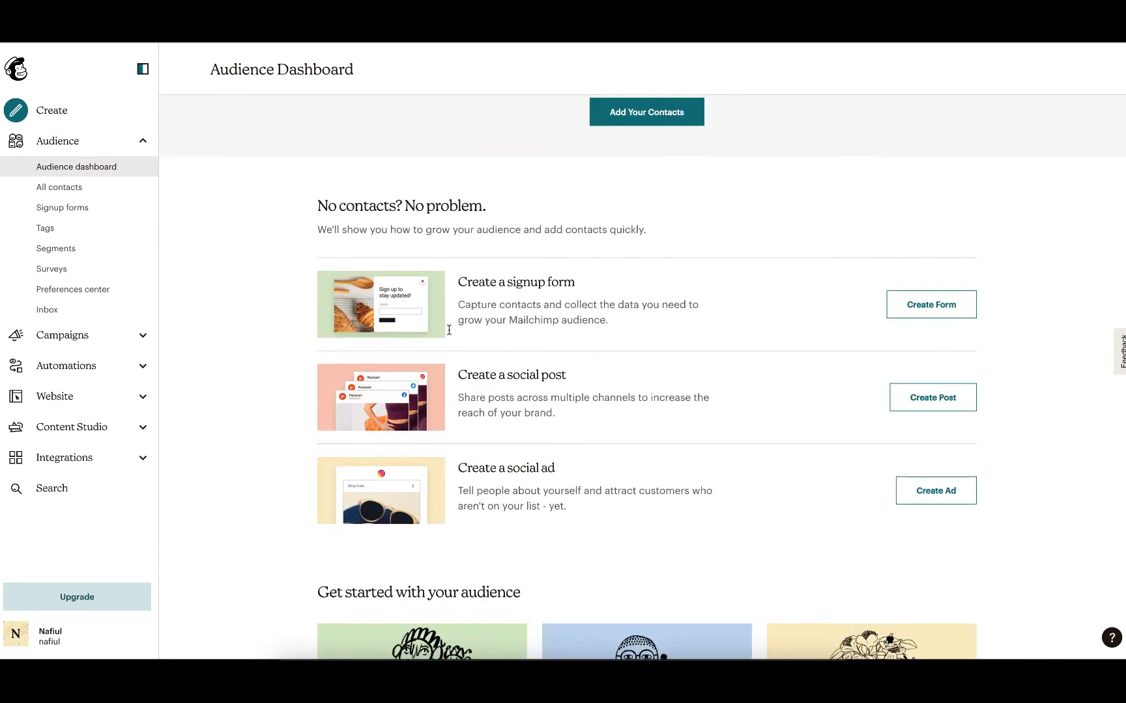
scroll(449, 334, up, 2)
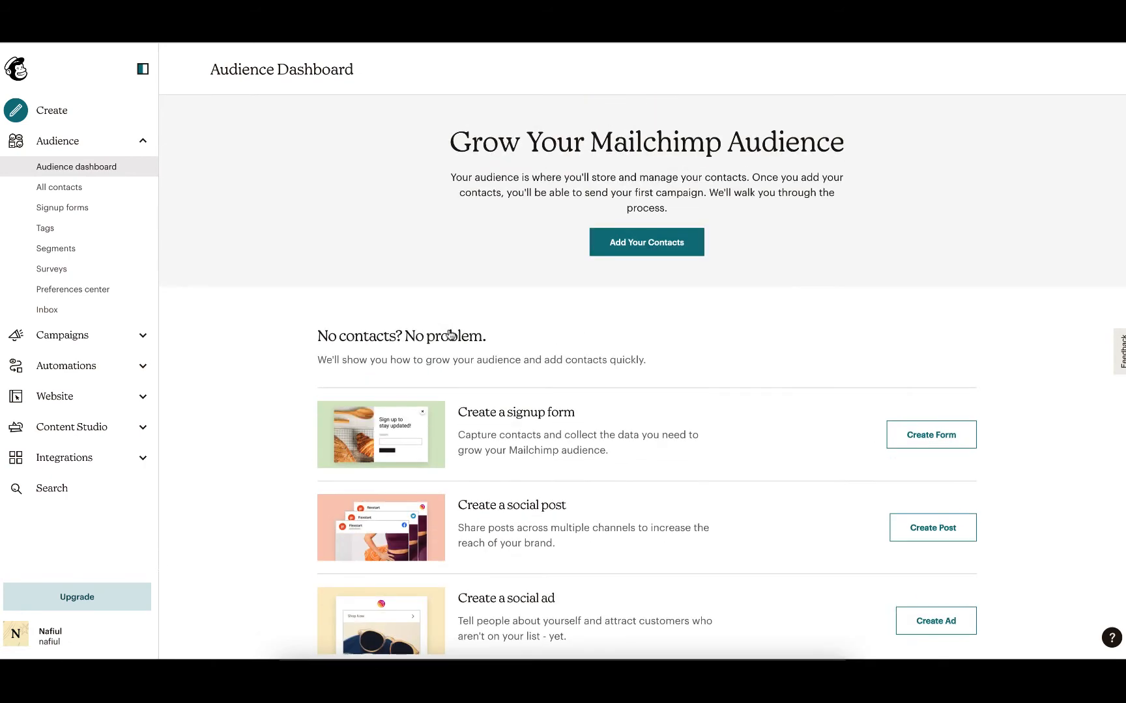
click(96, 209)
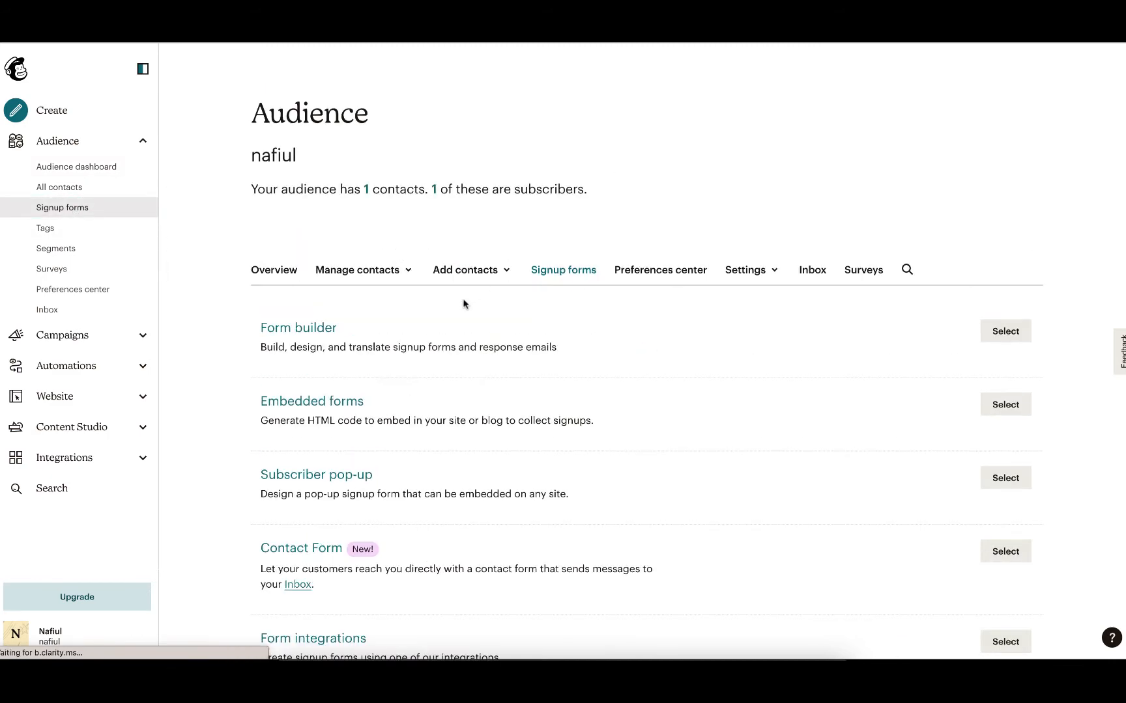
scroll(464, 304, down, 2)
scroll(464, 304, up, 2)
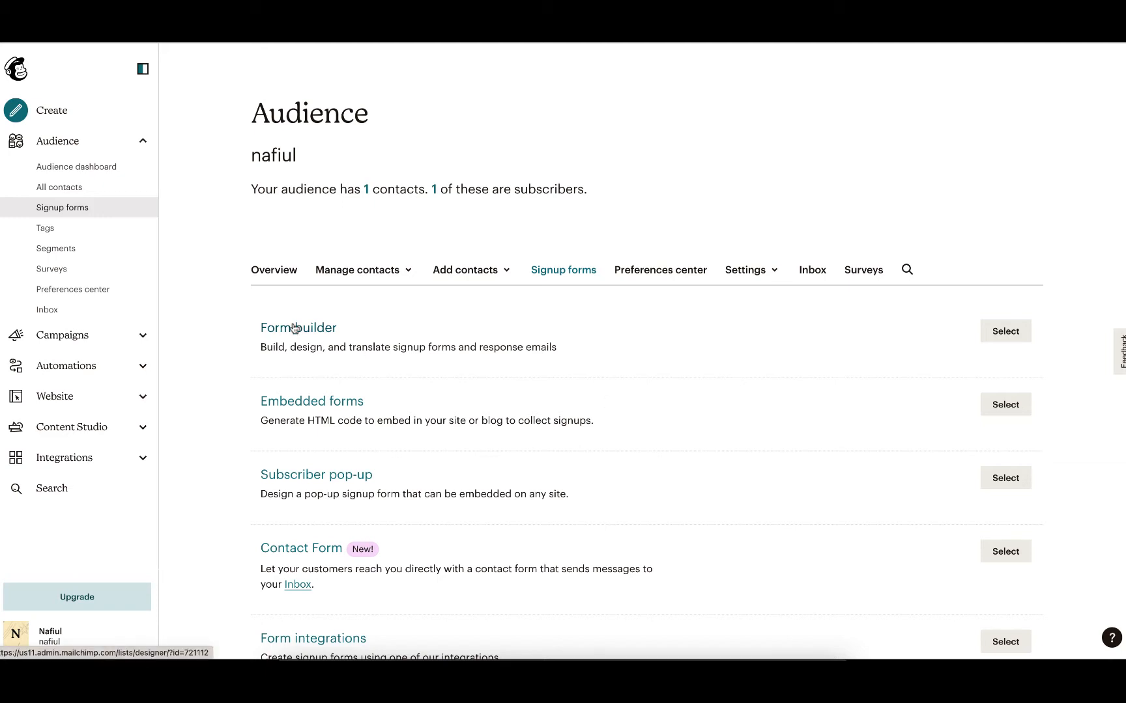
click(1005, 331)
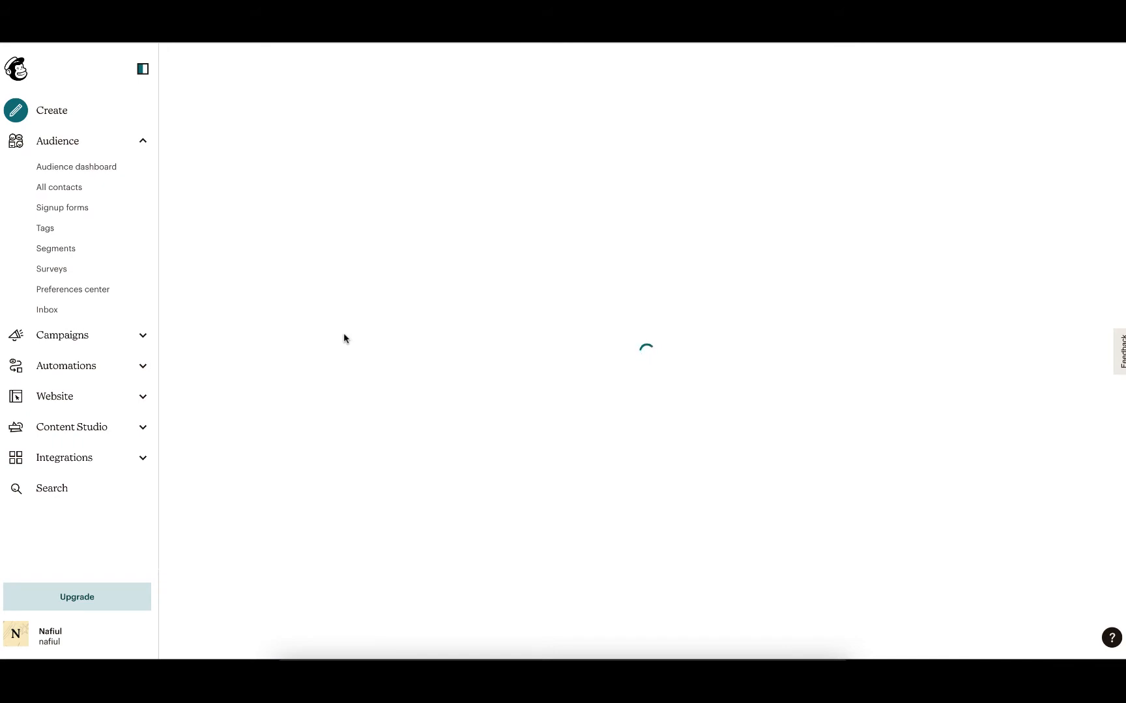
Review the signup form builder, its design preview and the list of form and response email types.
scroll(374, 373, down, 2)
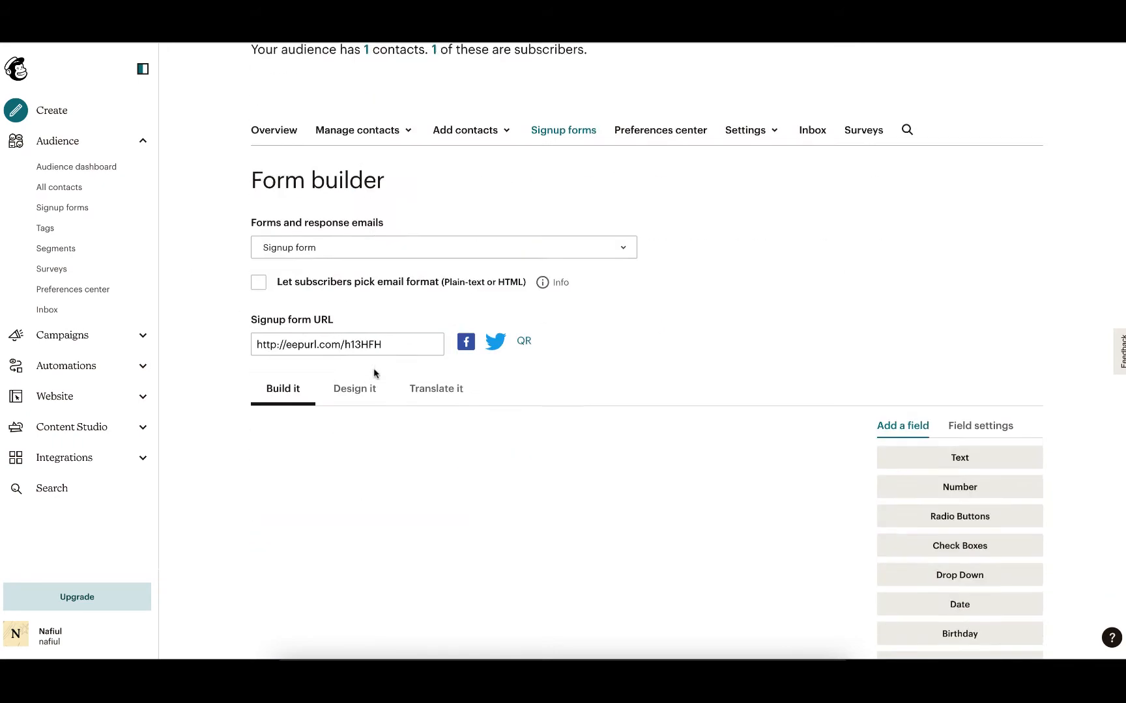
scroll(374, 373, down, 4)
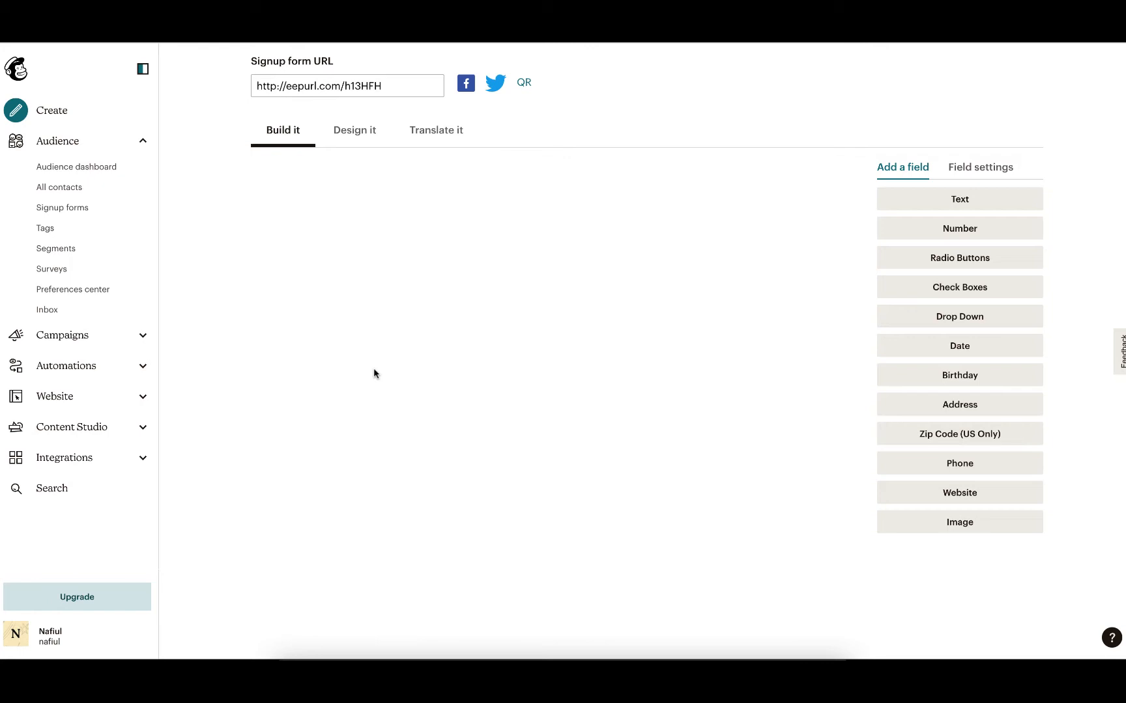
scroll(373, 372, up, 1)
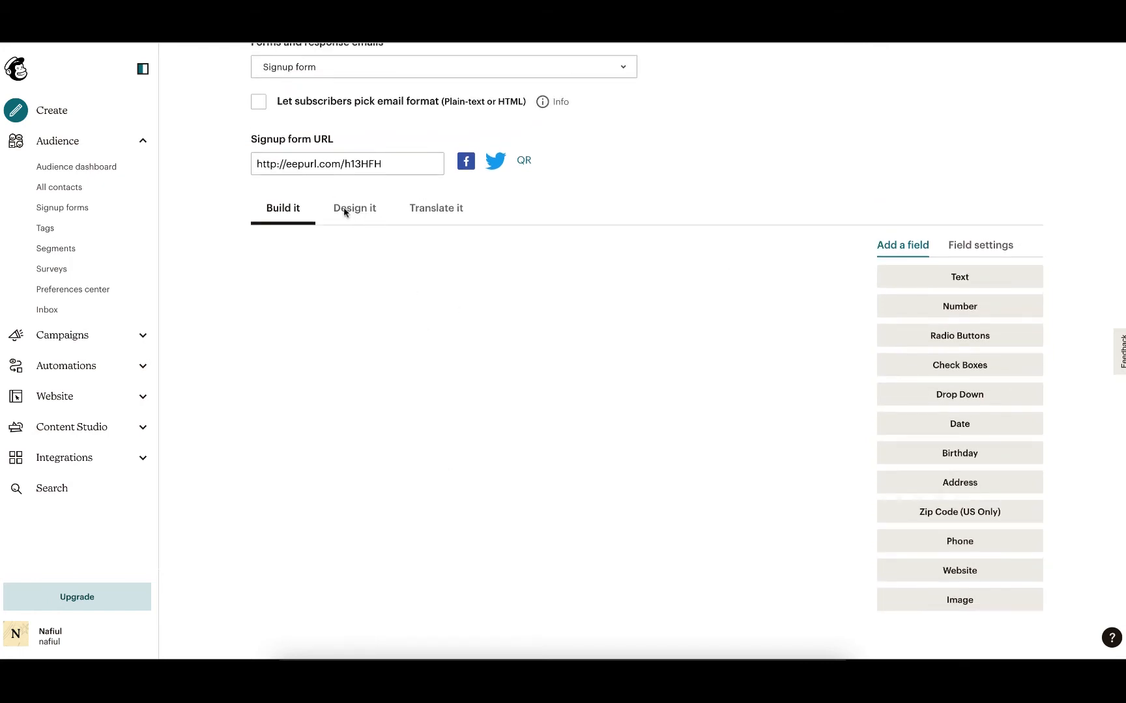
scroll(367, 273, up, 4)
scroll(368, 274, down, 4)
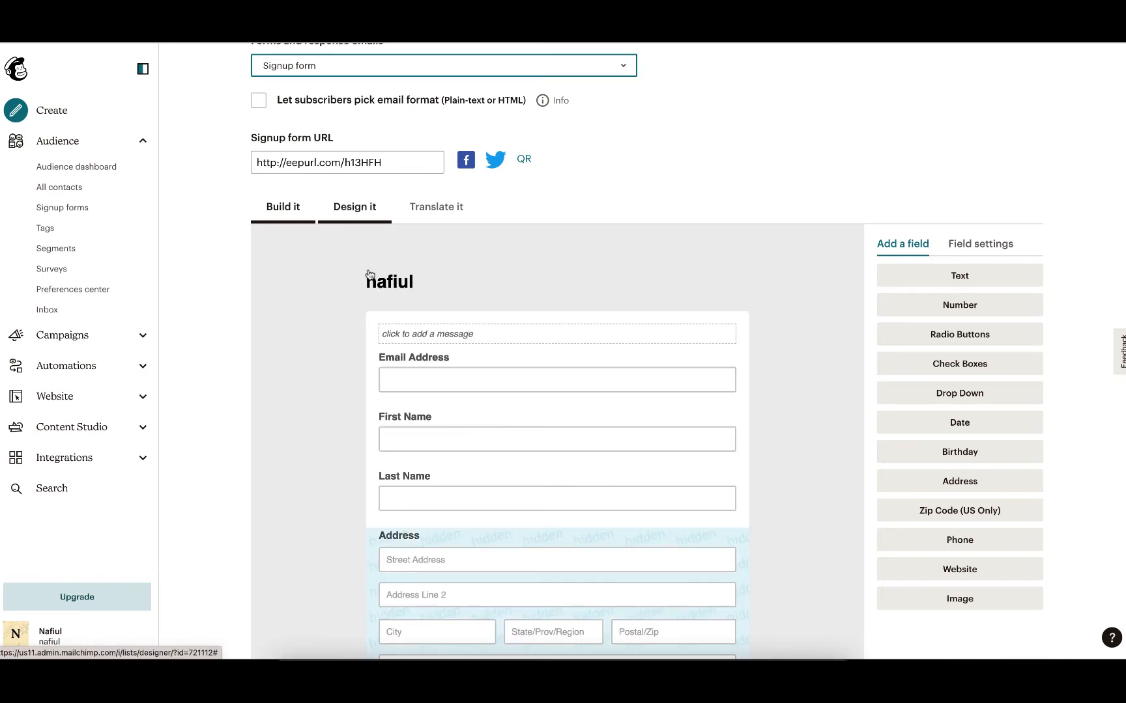
scroll(457, 432, down, 4)
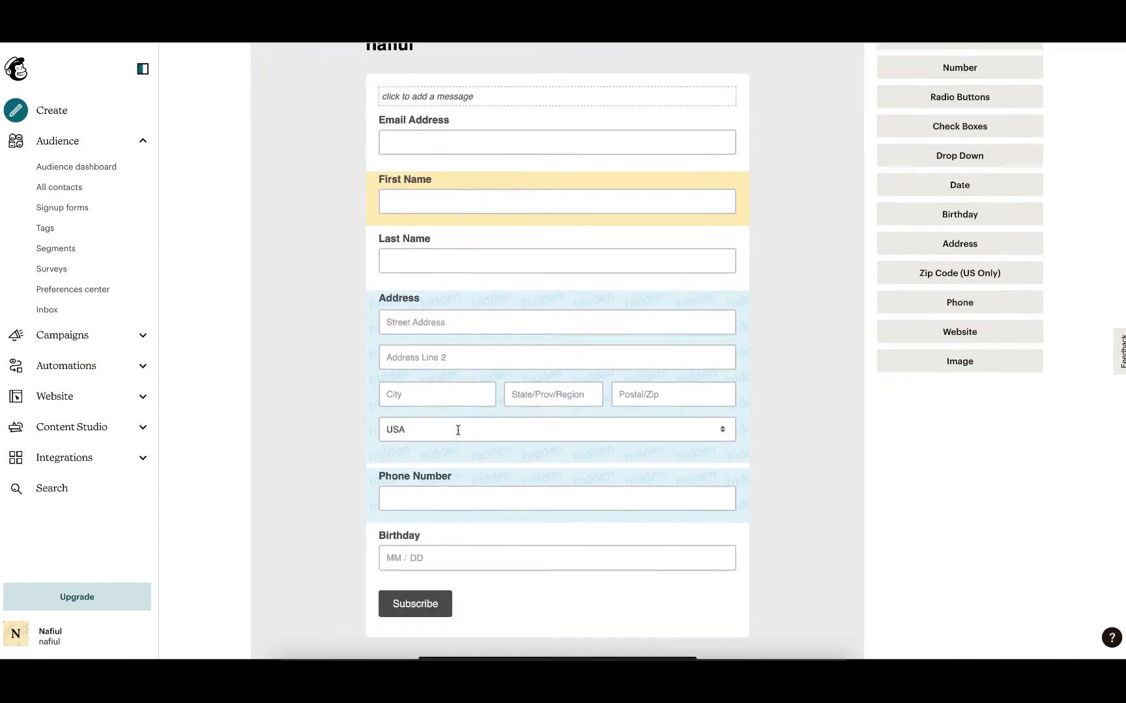
scroll(457, 432, down, 3)
scroll(457, 432, up, 7)
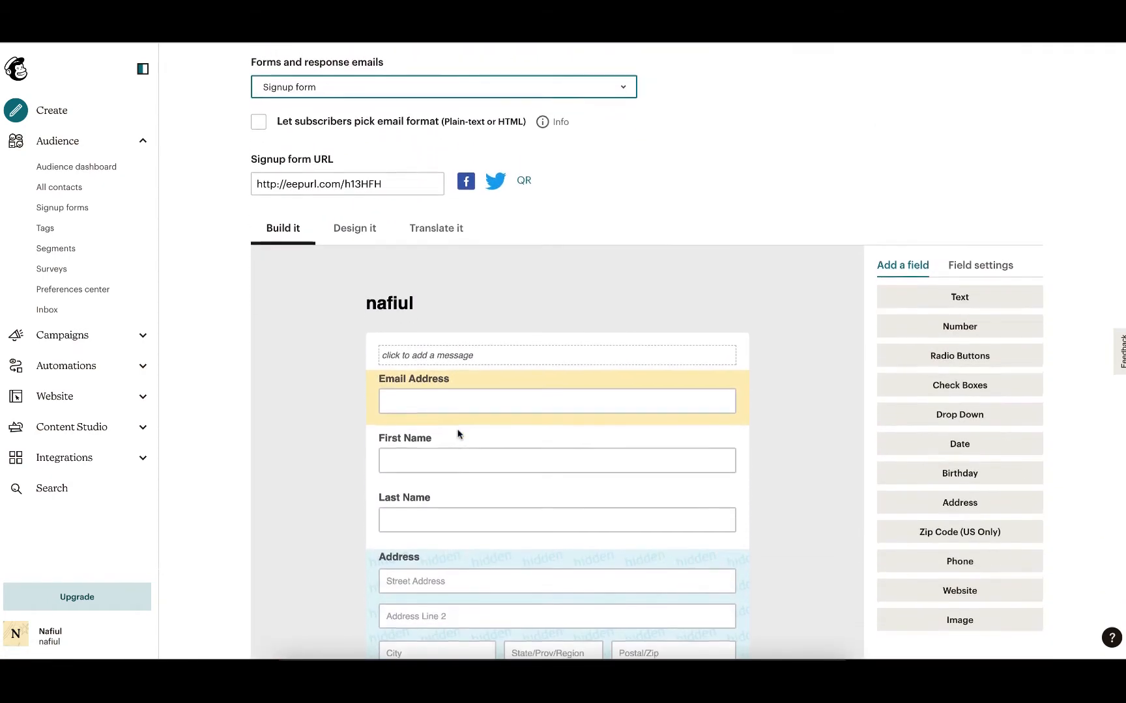
scroll(458, 433, up, 1)
click(360, 161)
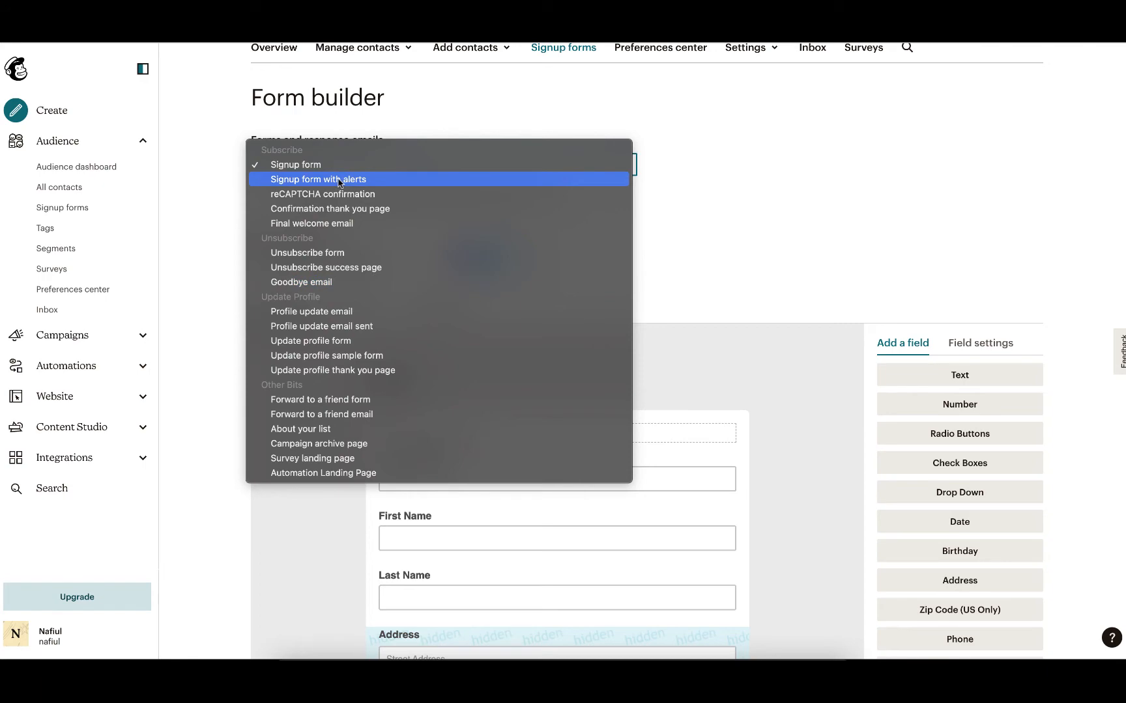
click(829, 258)
scroll(539, 459, down, 8)
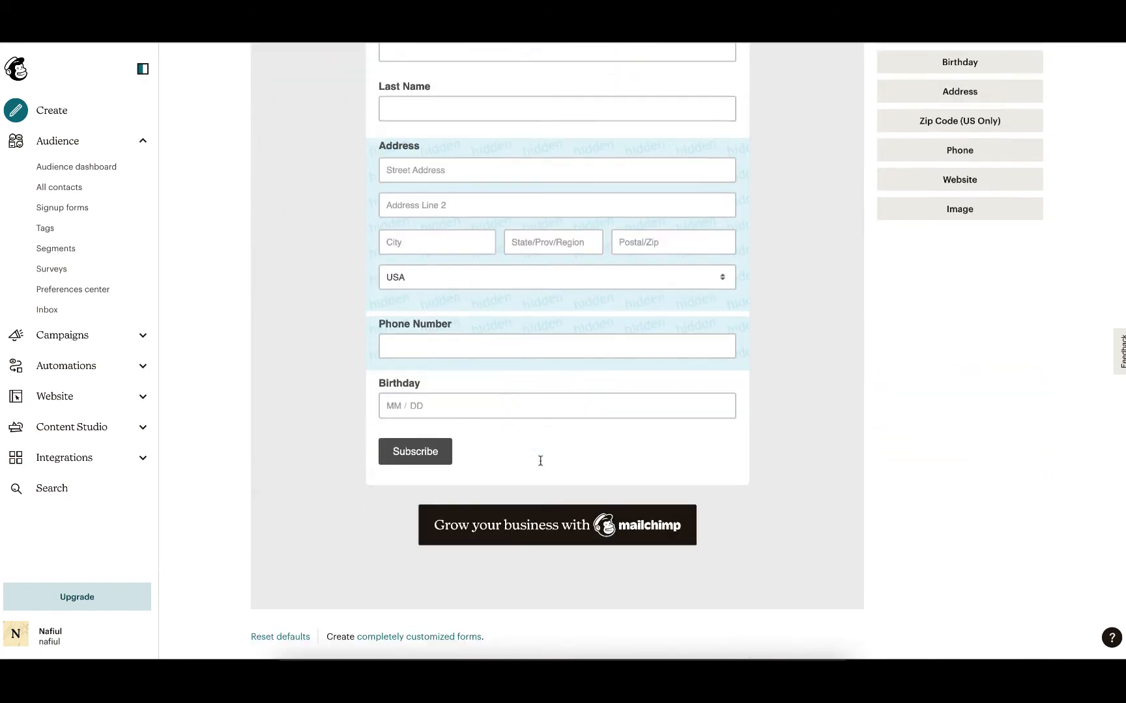
scroll(540, 460, up, 3)
Delete the Address field from the signup form, confirming by entering DELETE.
drag(749, 248, 743, 256)
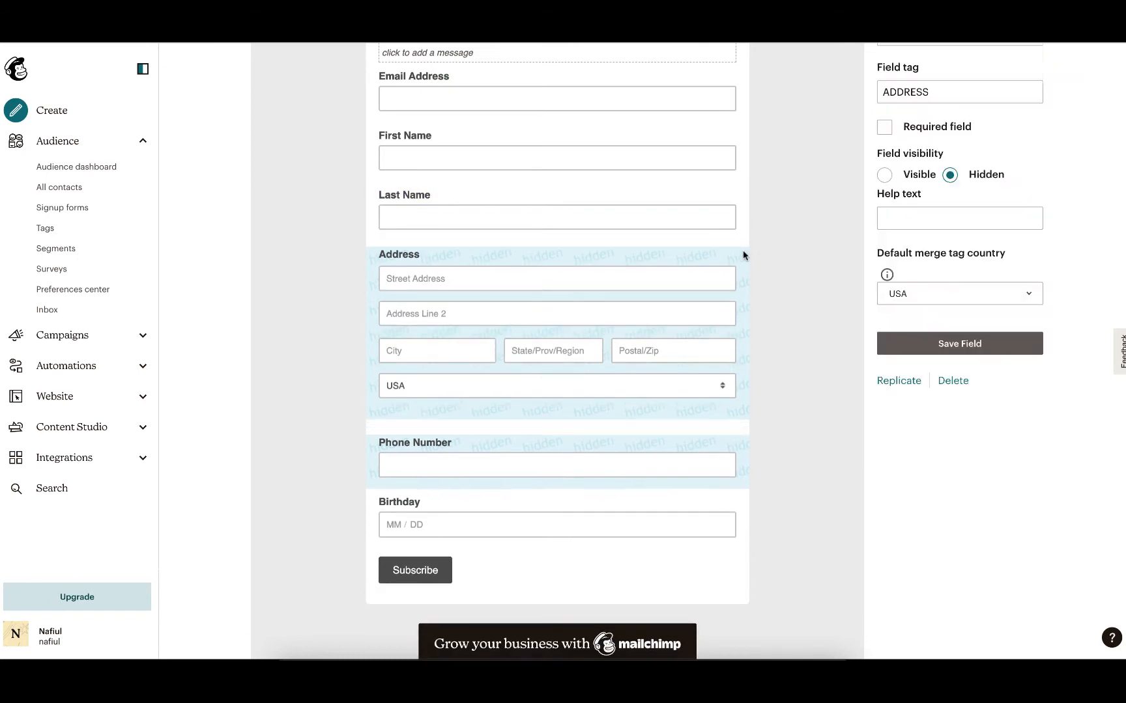
click(957, 384)
click(527, 435)
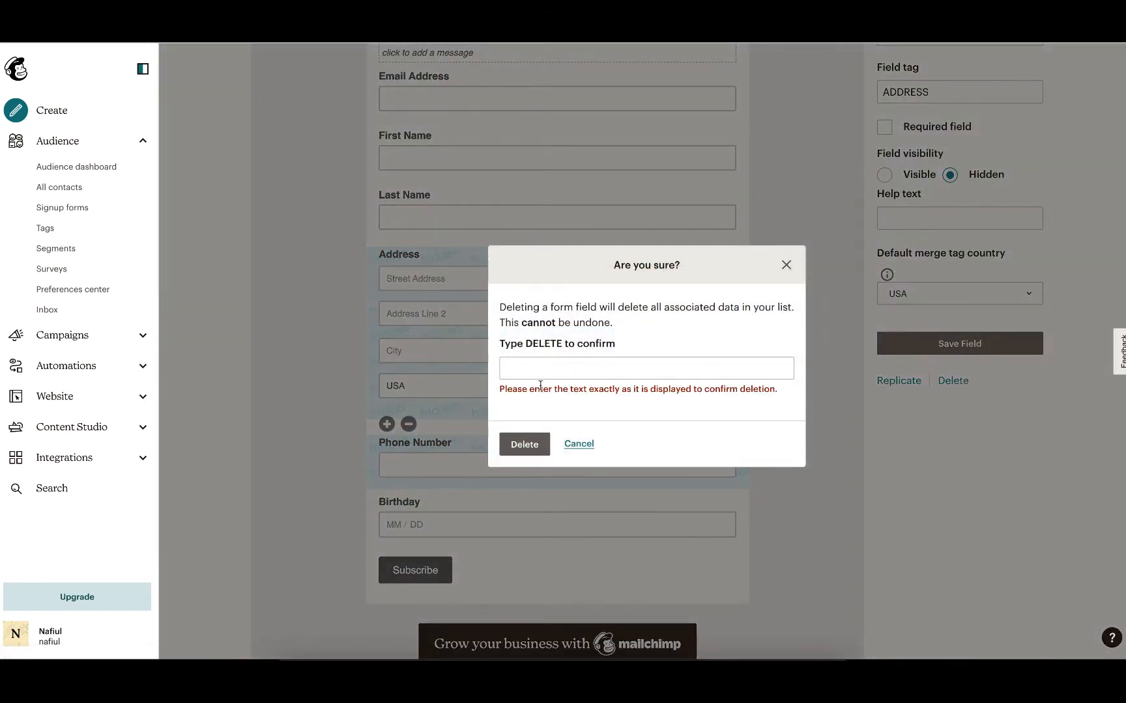
click(538, 377)
text(DELE)
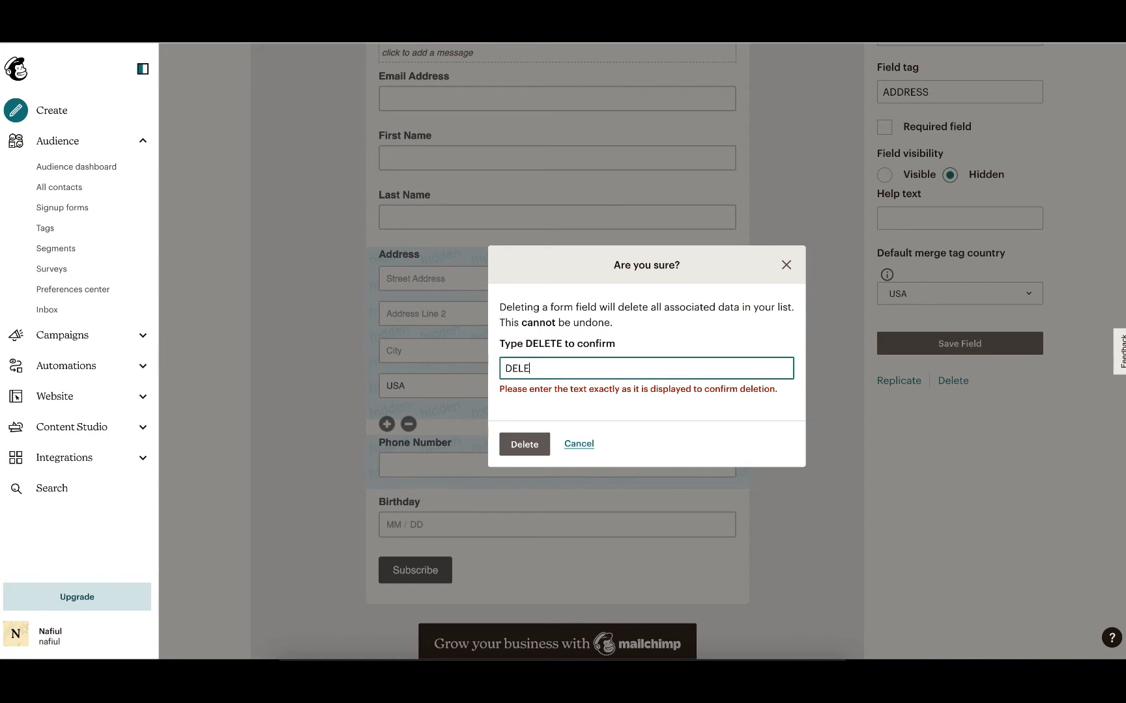
text(TE)
click(524, 444)
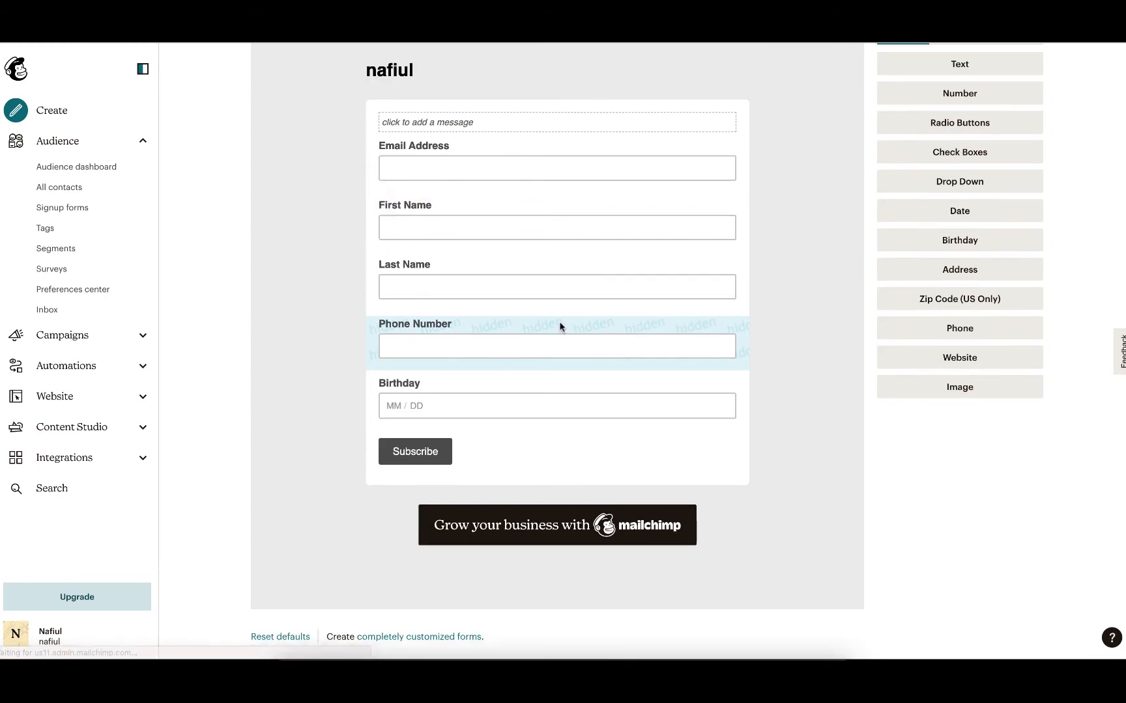
Delete the Phone Number field from the signup form, confirming by entering DELETE.
click(558, 328)
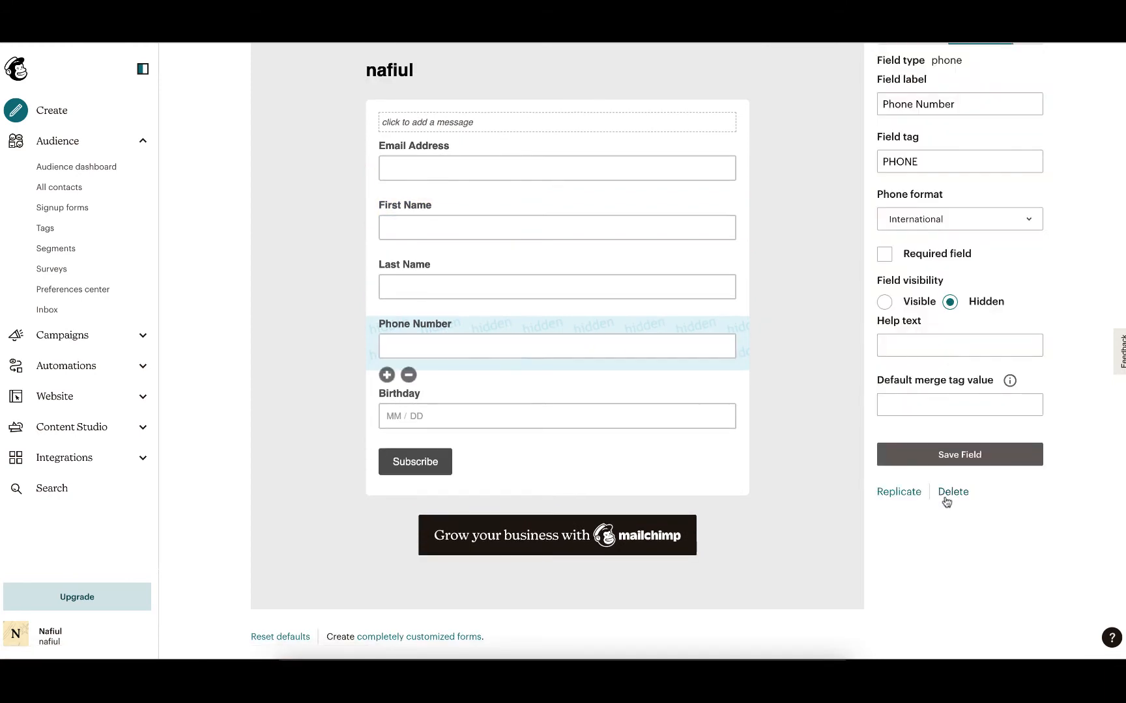
click(952, 492)
click(552, 370)
text(DELERE)
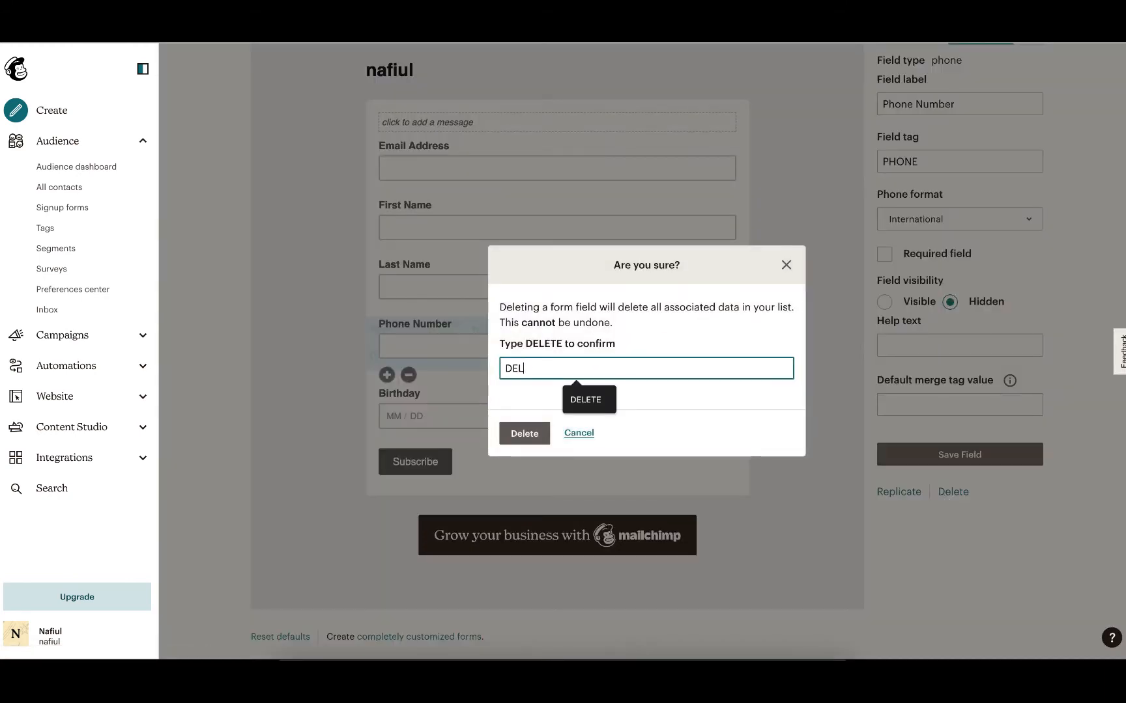
key(BackSpace)
key(BackSpace)
text(TE)
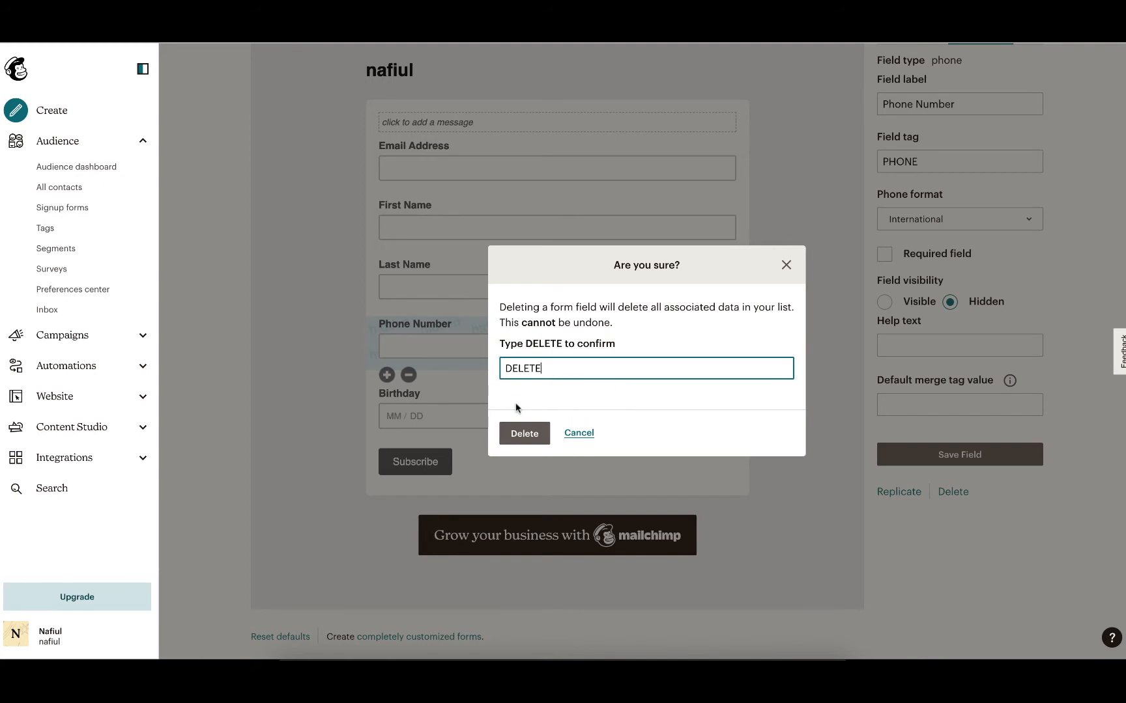
click(523, 433)
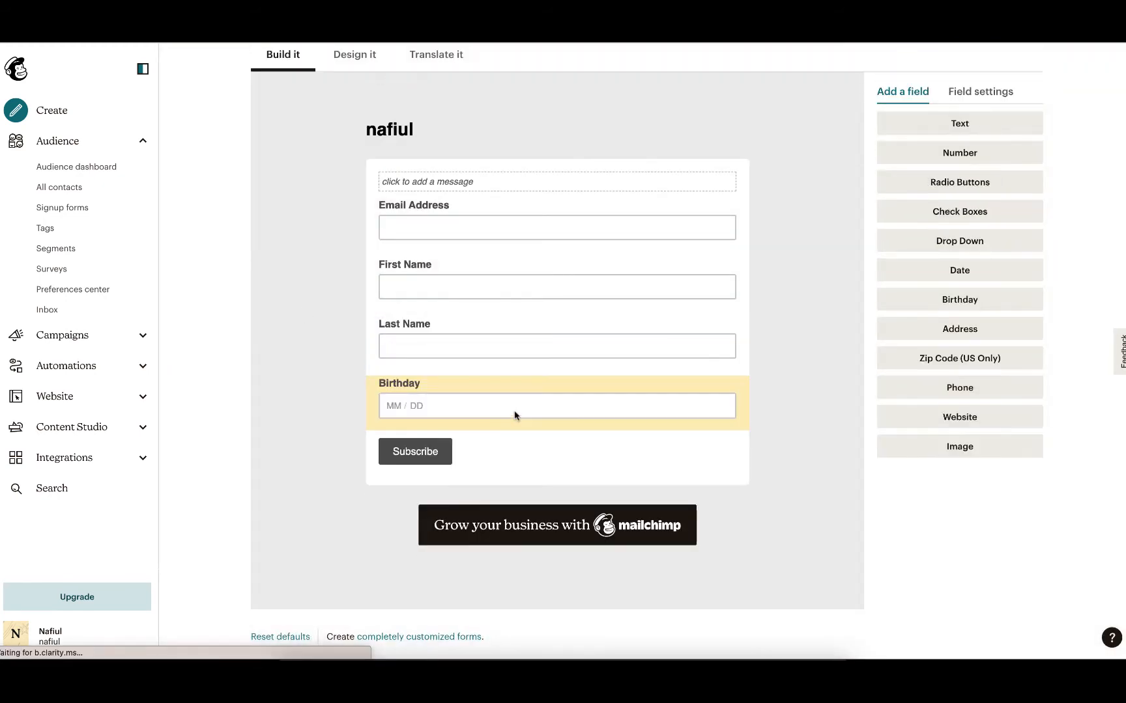
Delete the Birthday field from the signup form, confirming by entering DELETE.
drag(515, 414, 700, 386)
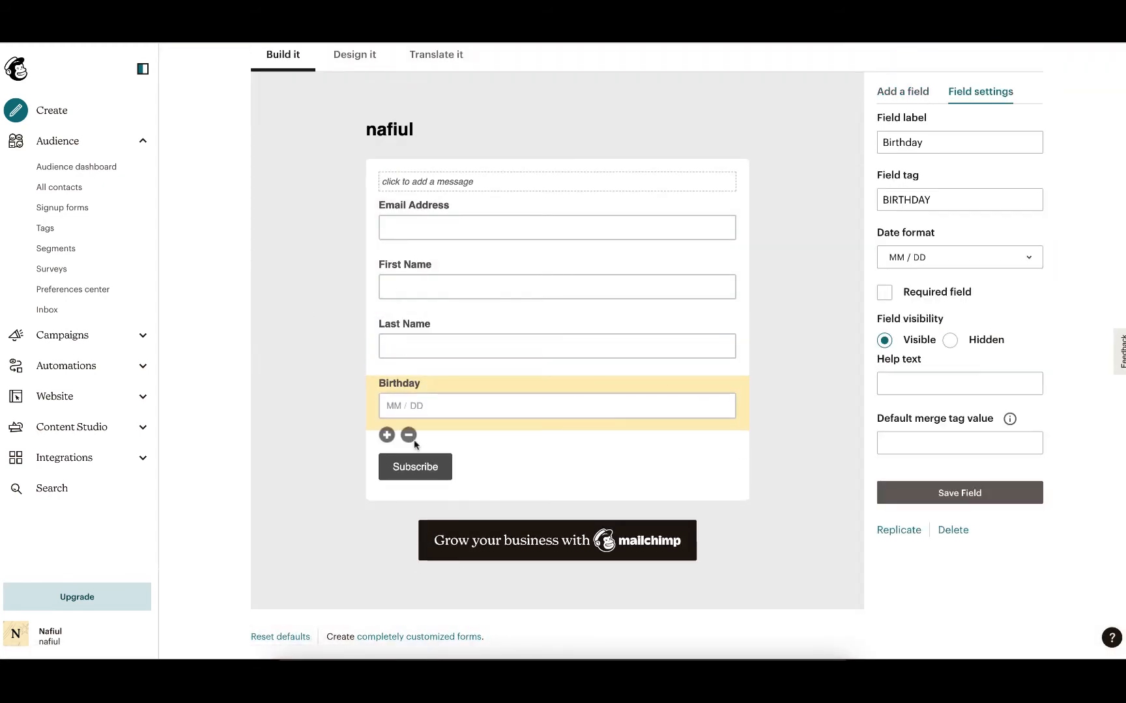
drag(407, 435, 409, 438)
click(524, 368)
text(D)
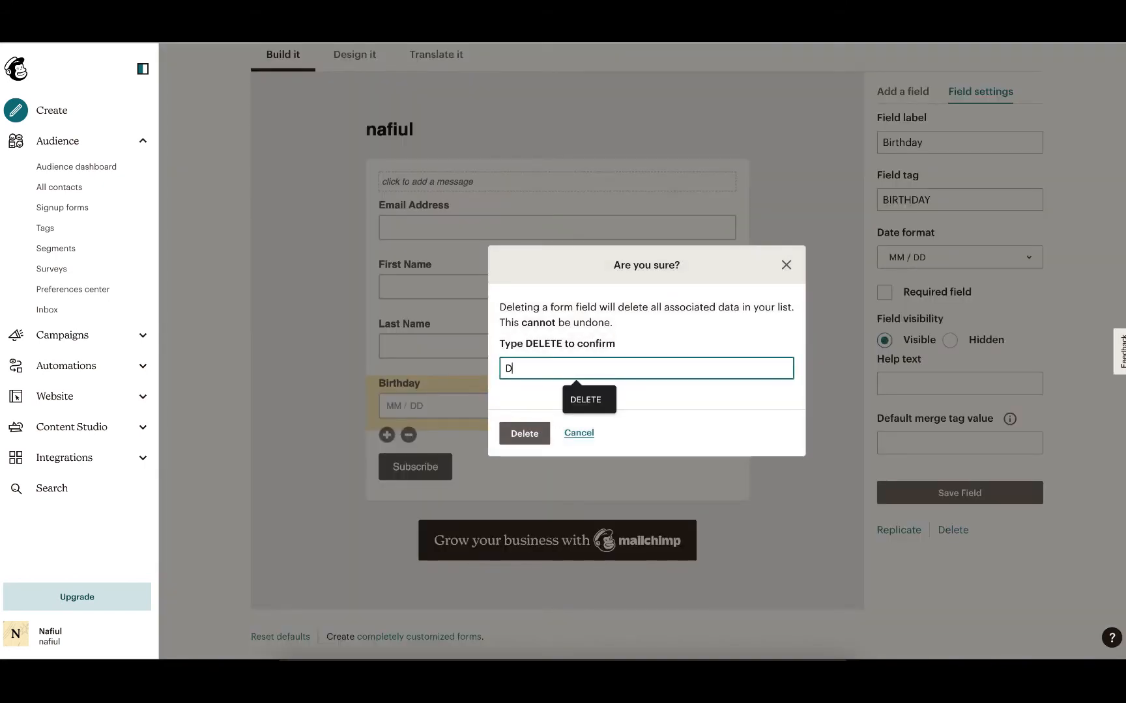
text(ELETE)
click(524, 433)
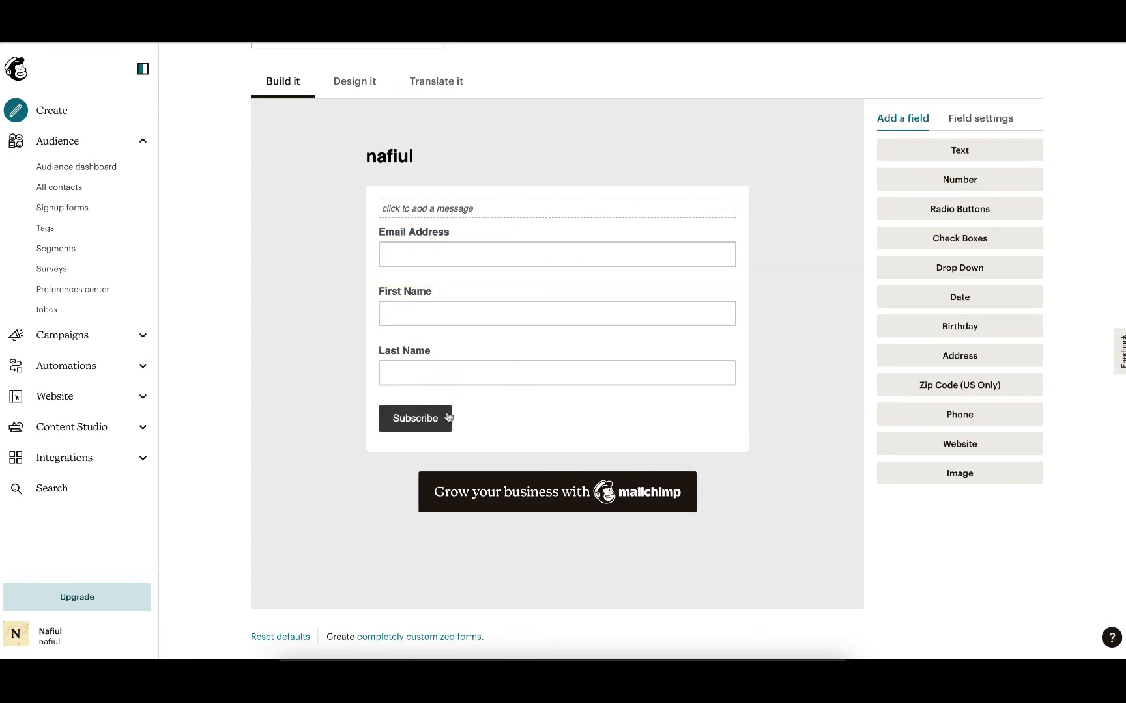
In the form design view, add the form message "Subscribe to get updates and discount." and save it.
scroll(562, 414, up, 7)
scroll(412, 345, down, 4)
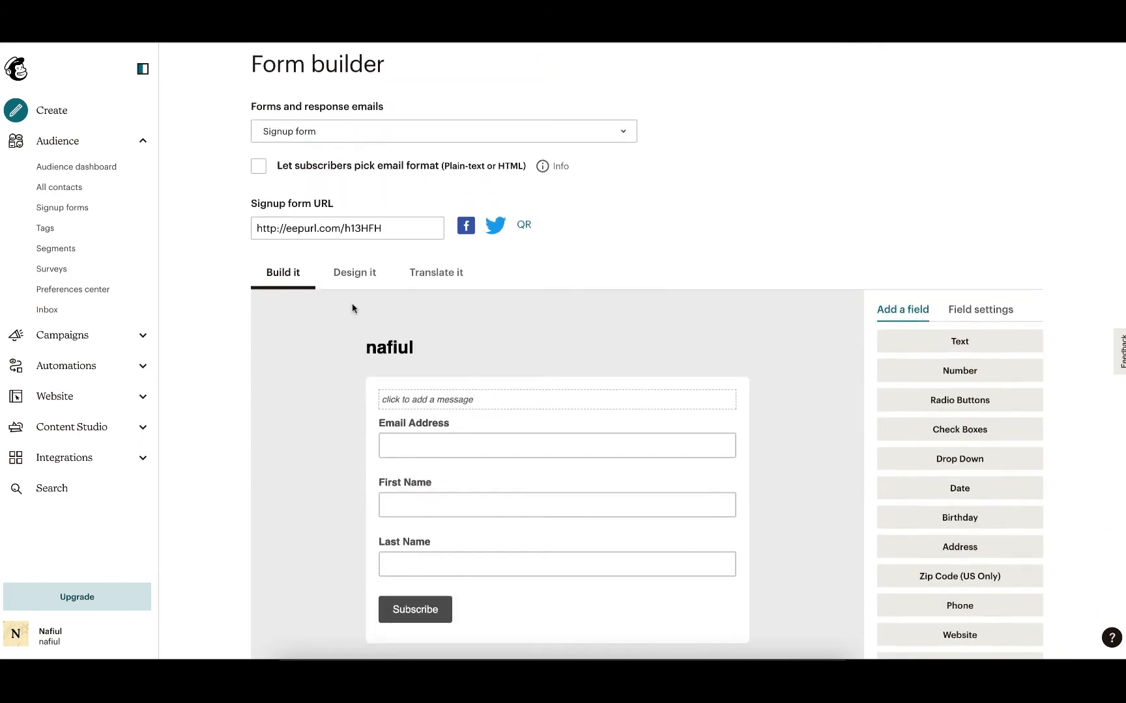
click(340, 278)
scroll(389, 311, down, 3)
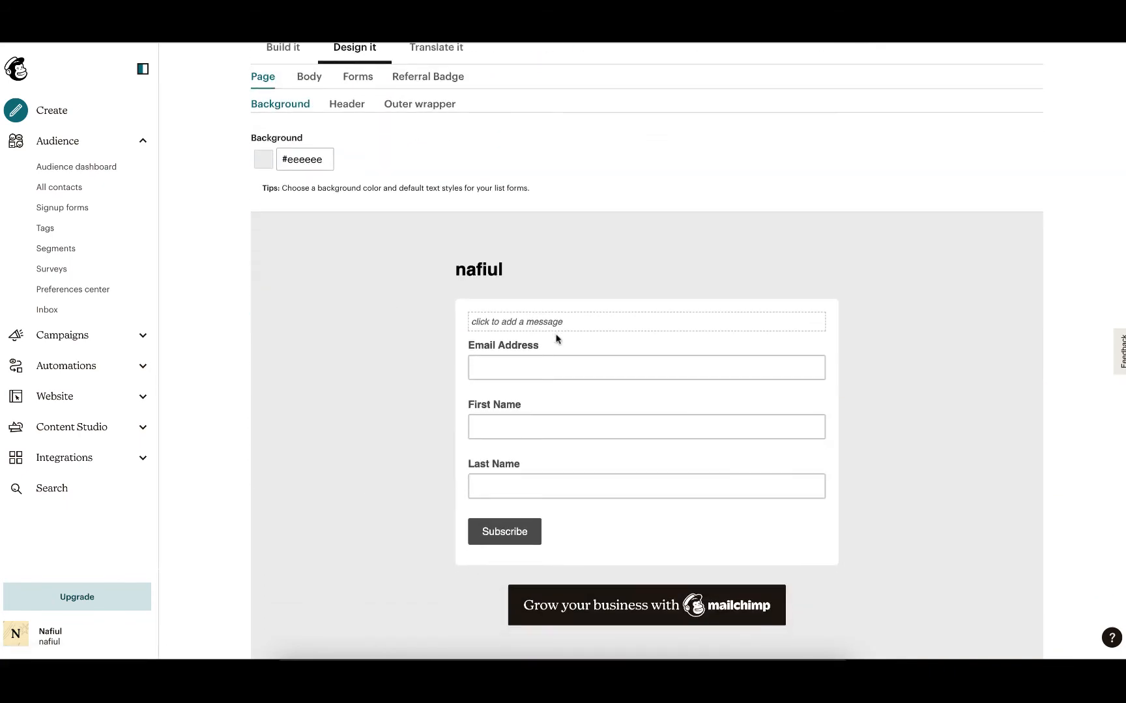
click(536, 322)
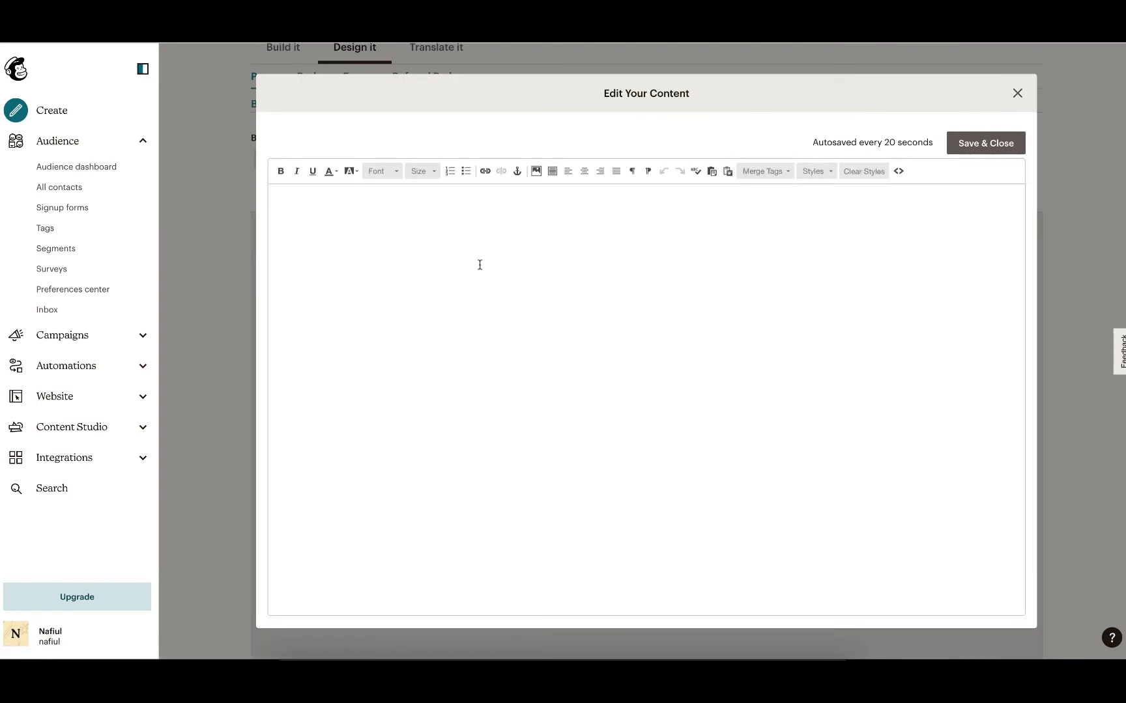
text(Subscribe to get m)
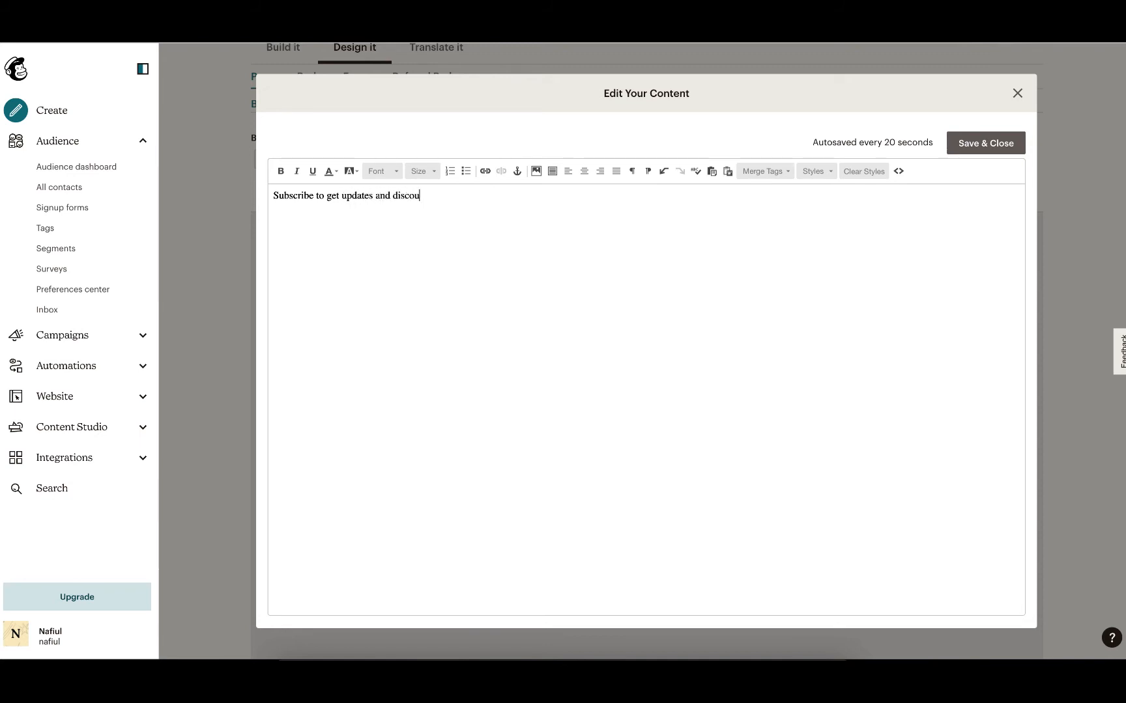
click(988, 149)
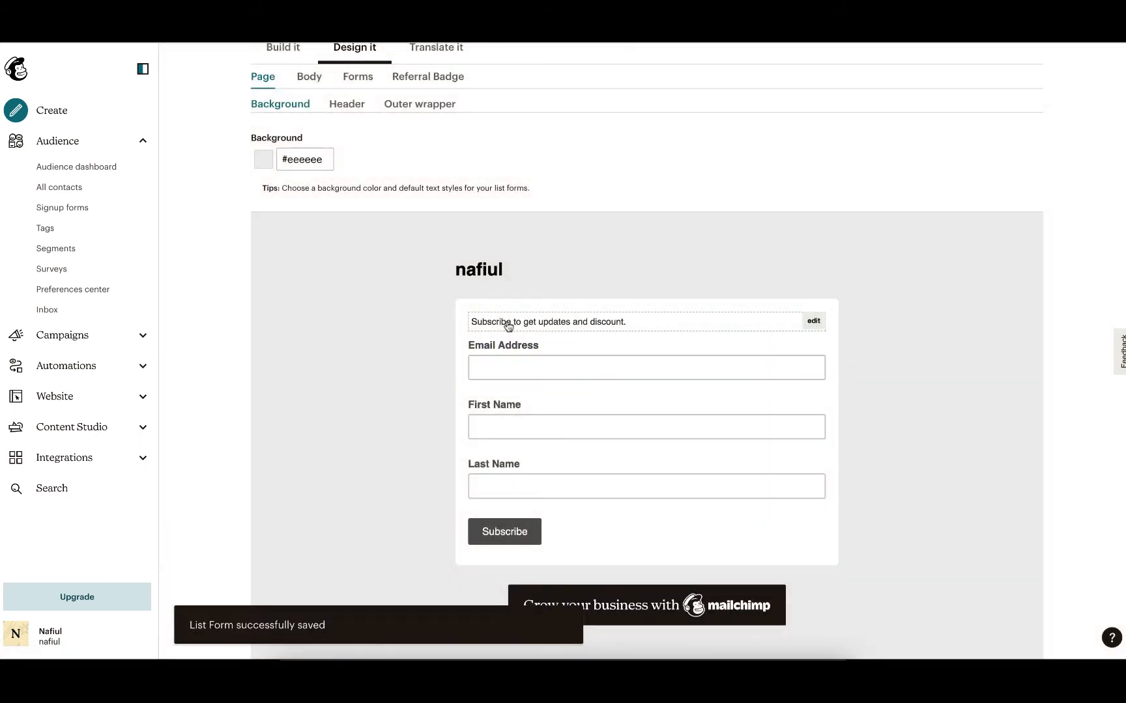
Reopen the form message and make its whole text centered and bold.
click(508, 322)
triple_click(426, 199)
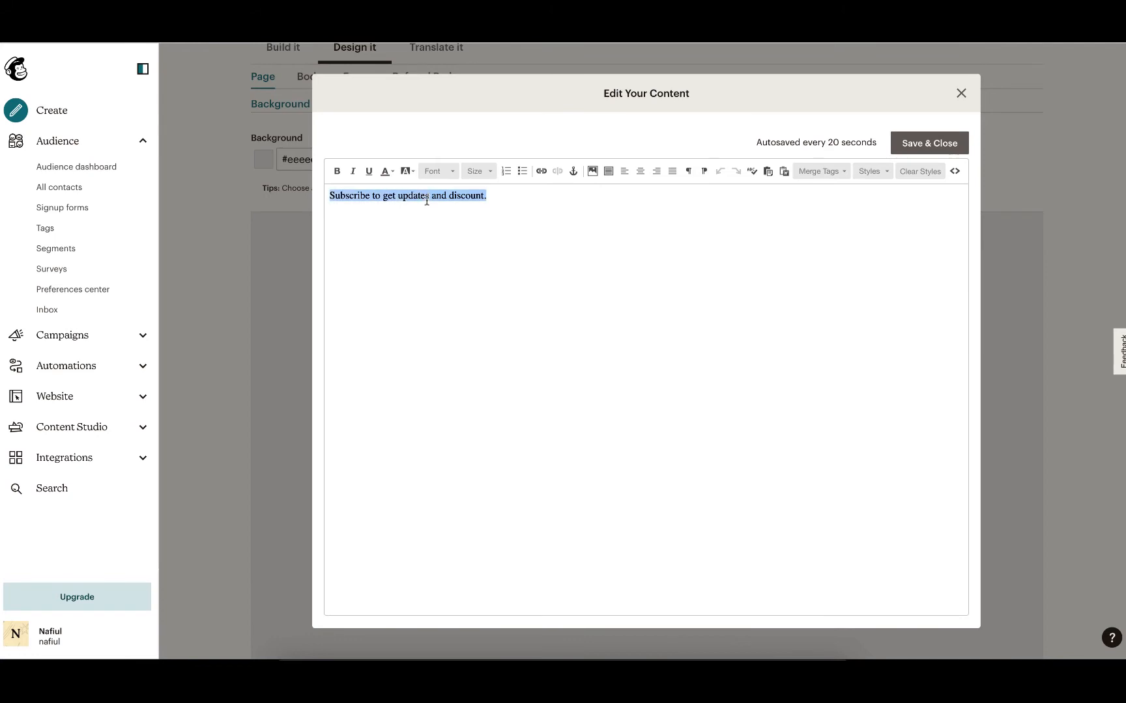
click(639, 171)
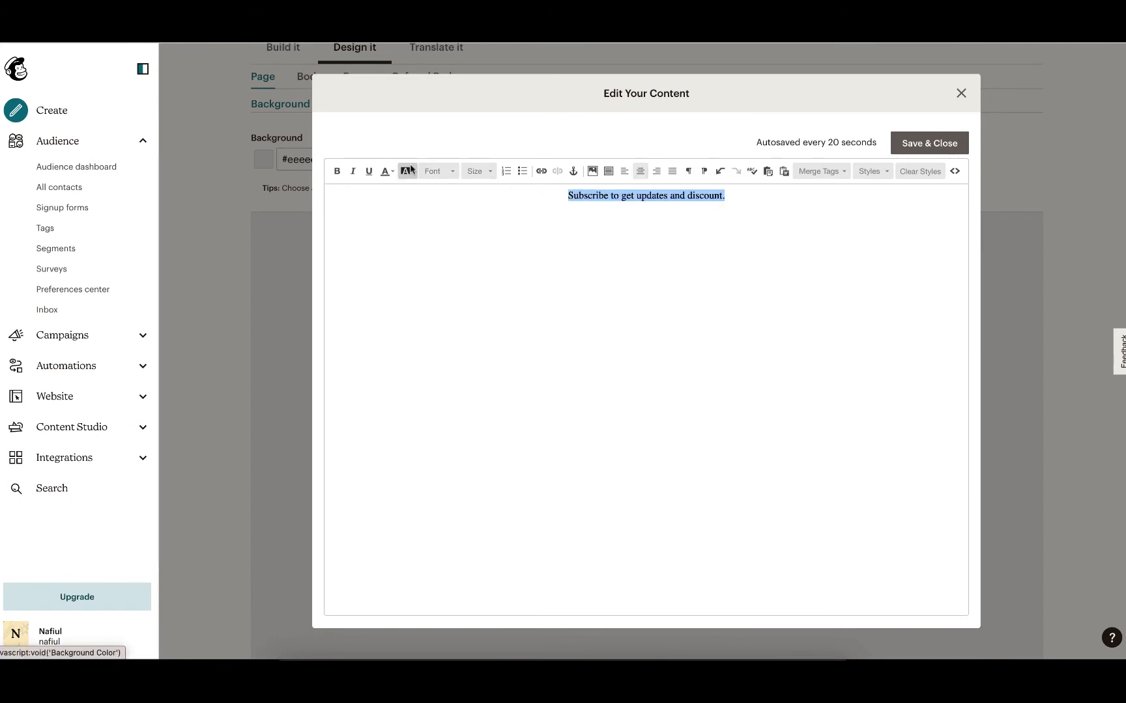
click(337, 171)
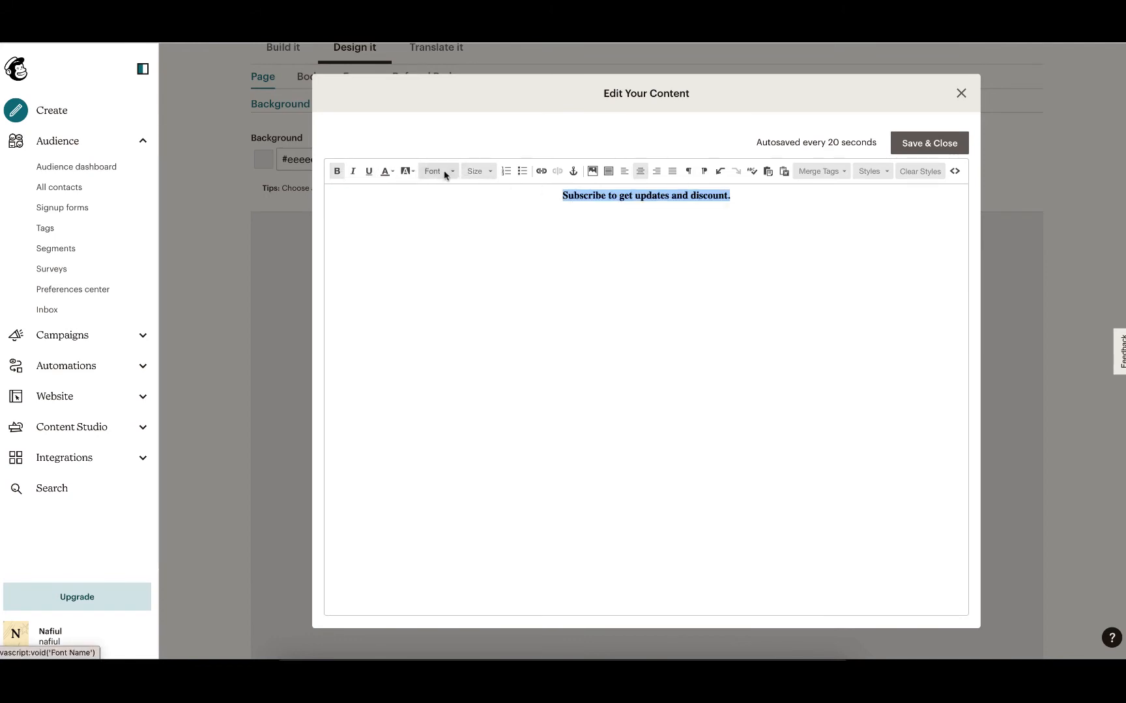
Set the form message's font size to 24 and save and close the content editor.
click(611, 258)
click(481, 172)
click(481, 264)
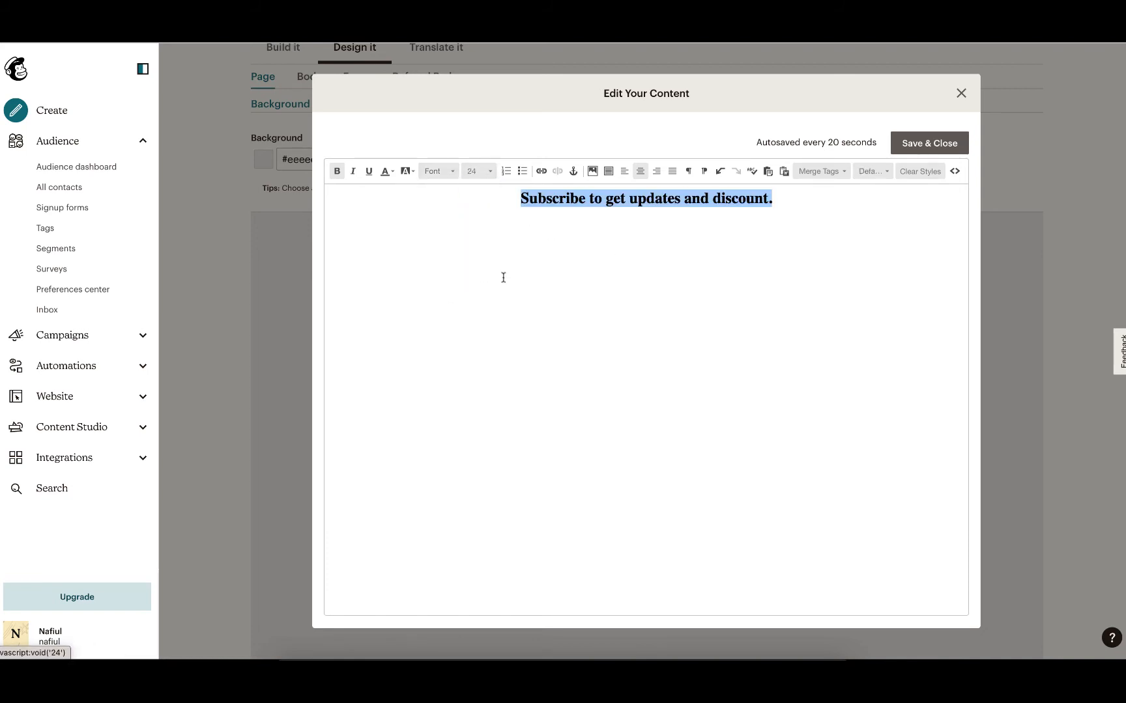
click(987, 137)
click(927, 143)
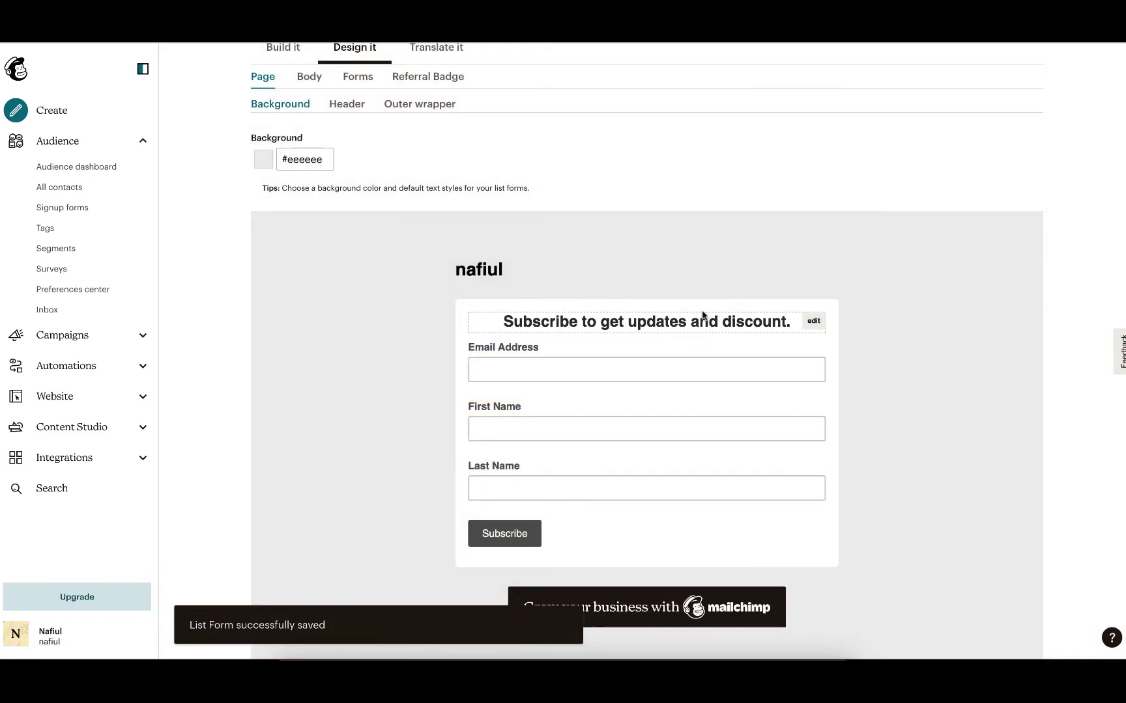
scroll(732, 232, down, 1)
scroll(730, 226, up, 8)
scroll(730, 227, down, 8)
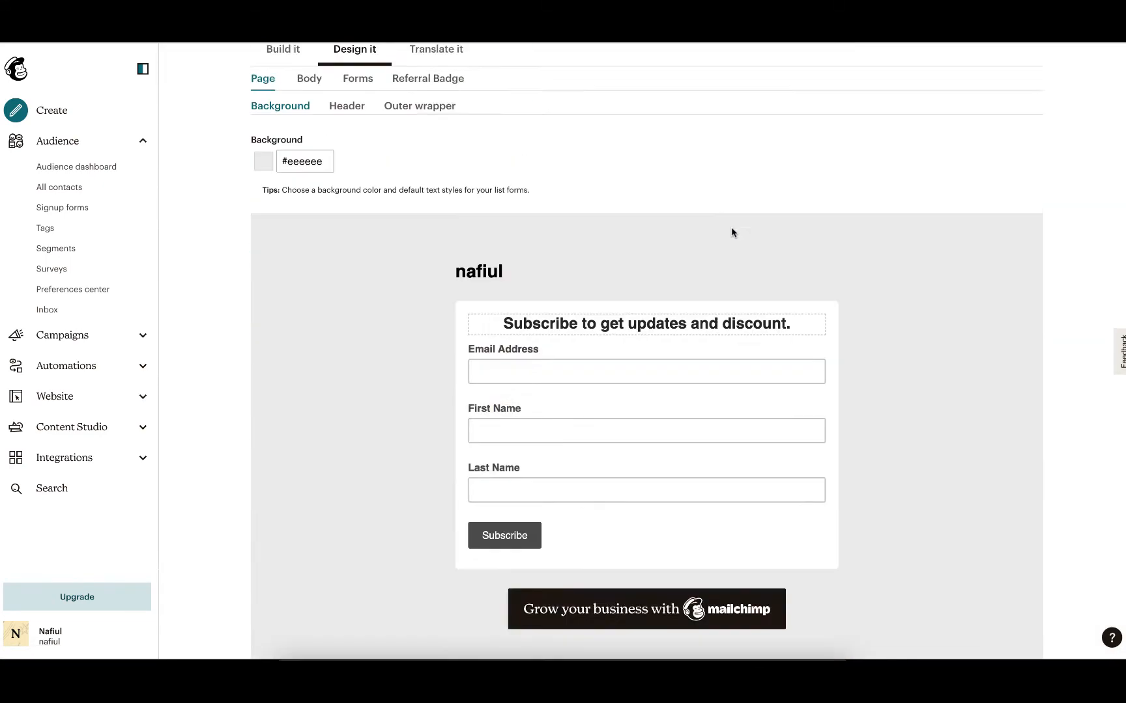
scroll(721, 297, up, 7)
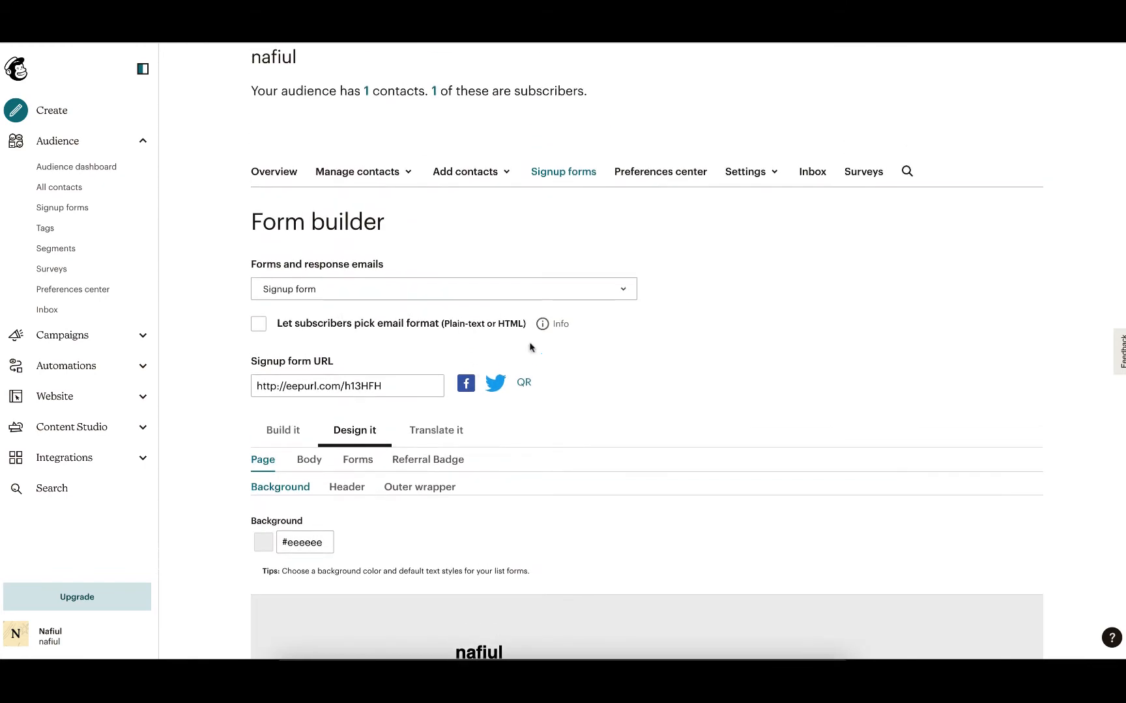
scroll(533, 346, down, 3)
scroll(461, 433, up, 3)
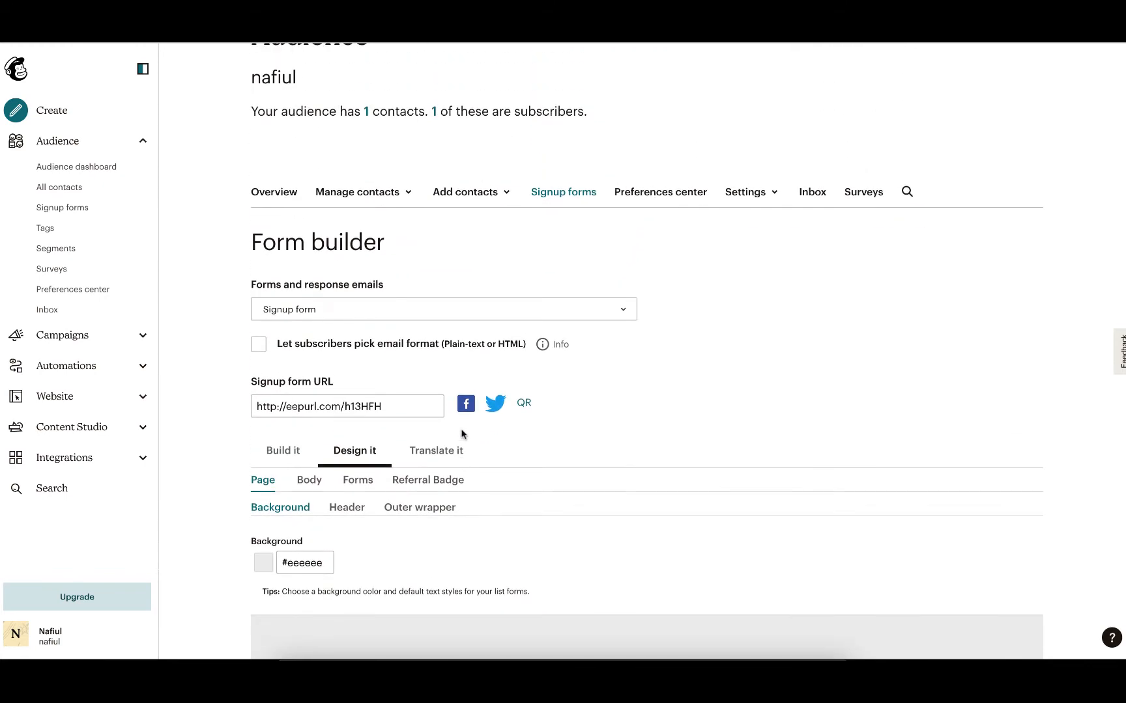
Copy the signup form URL and open it in a new browser tab.
click(308, 411)
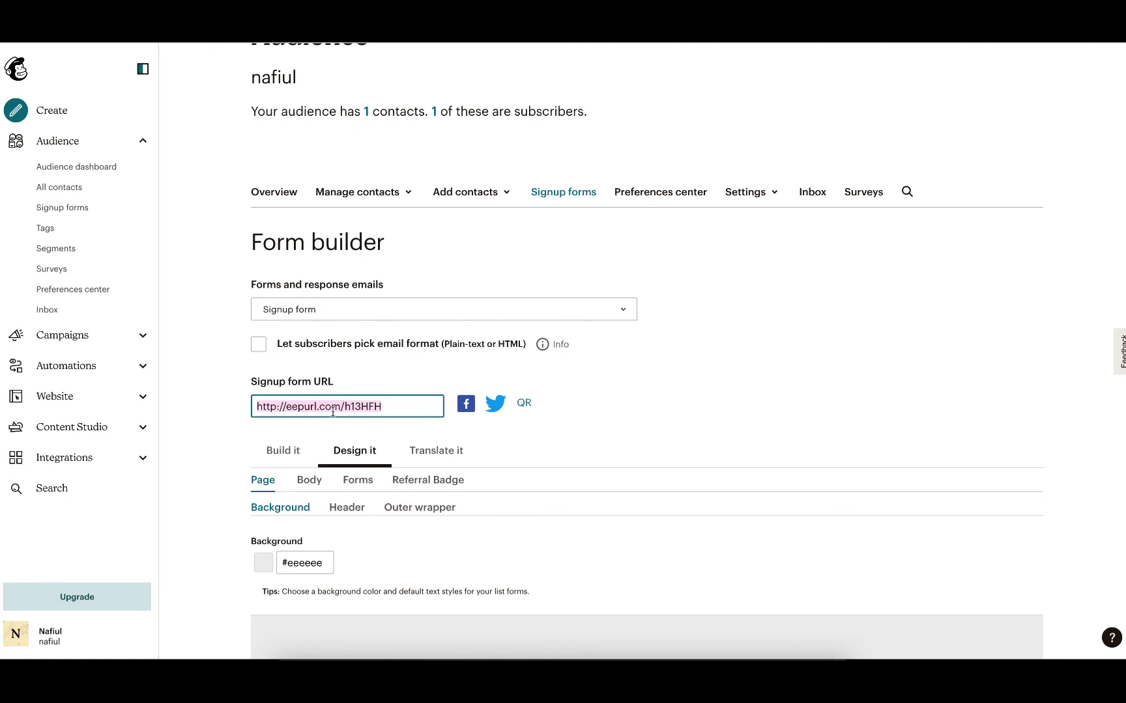
key(super+t)
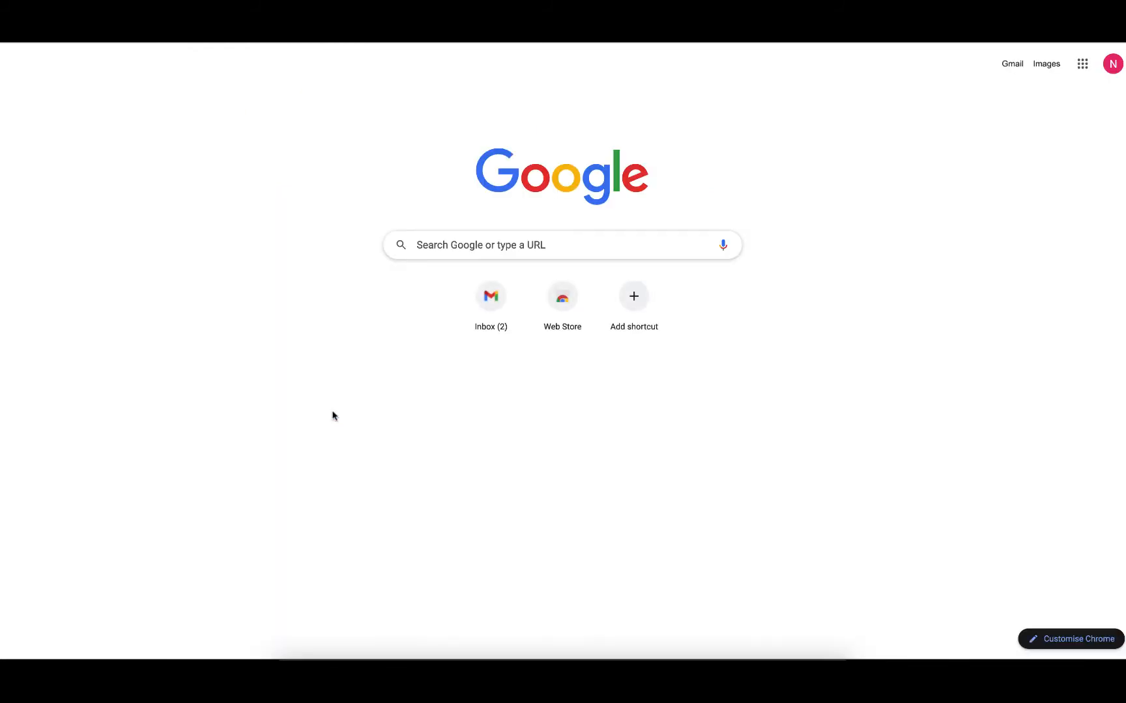
key(super+w)
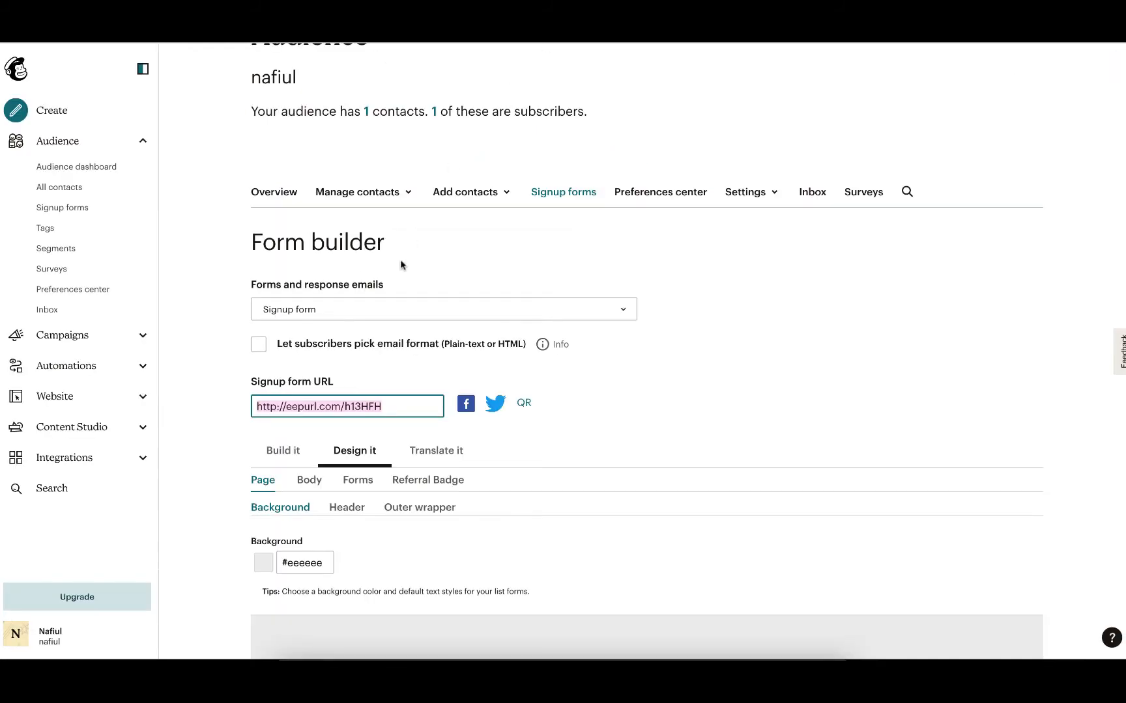
click(351, 408)
right_click(352, 408)
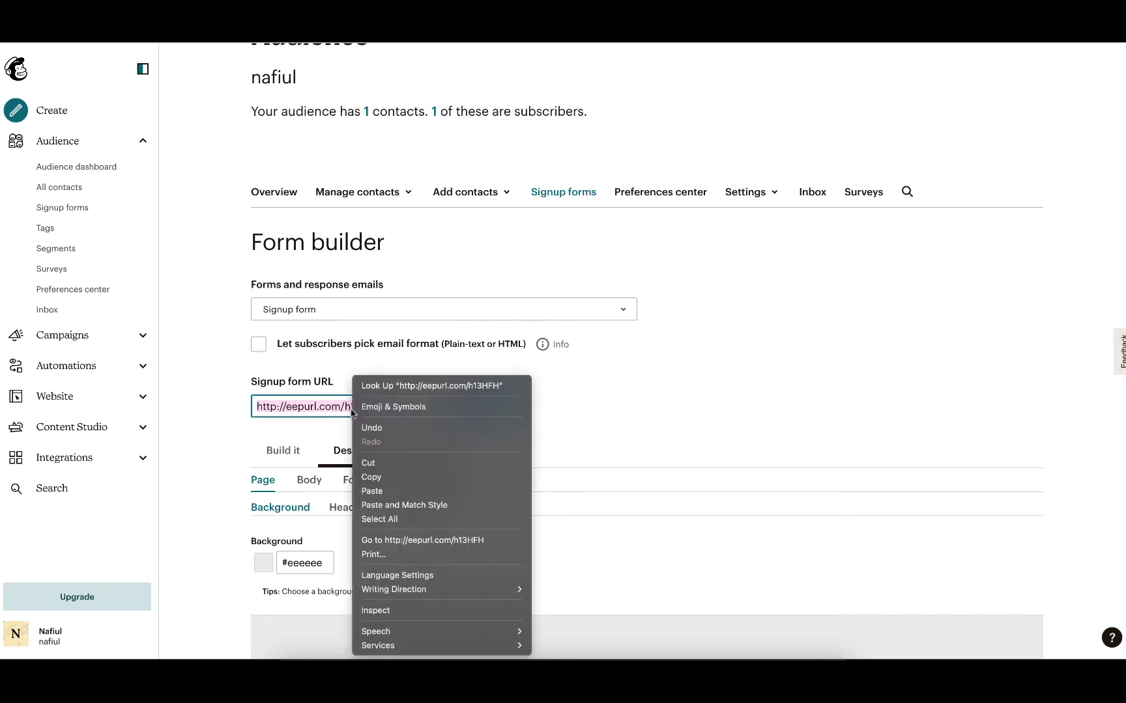
click(418, 475)
key(super+t)
key(super+v)
key(Return)
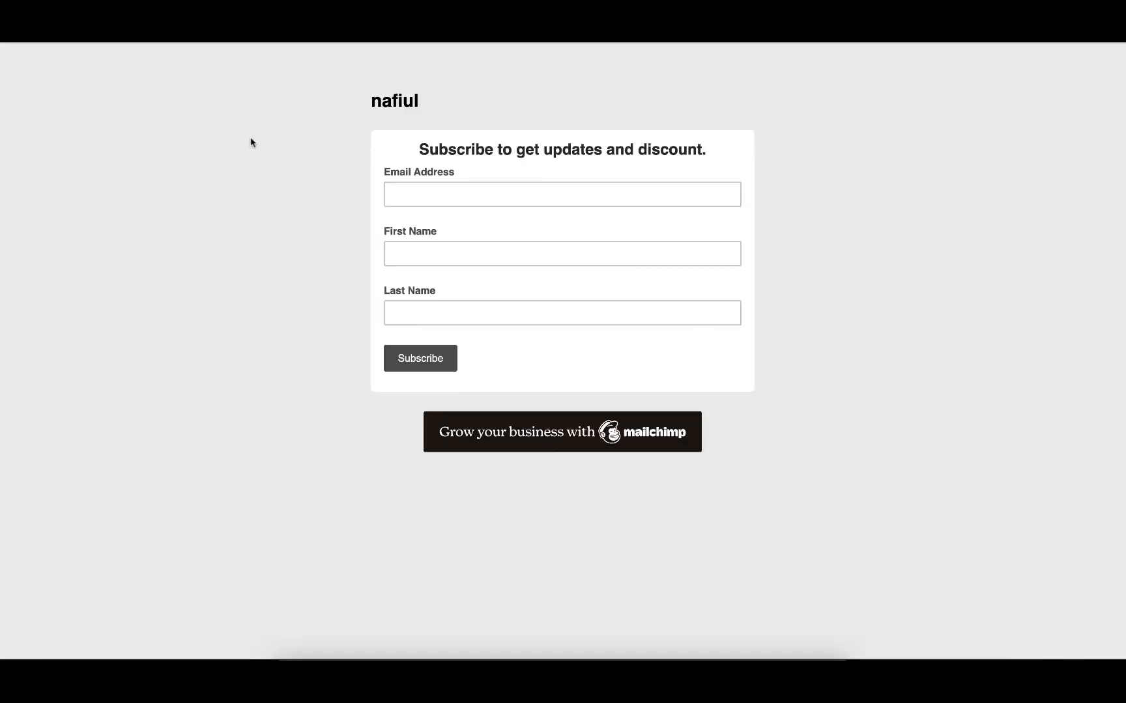
Test the live form by filling Email Address, First Name and Last Name with sample text, then close the tab.
click(534, 188)
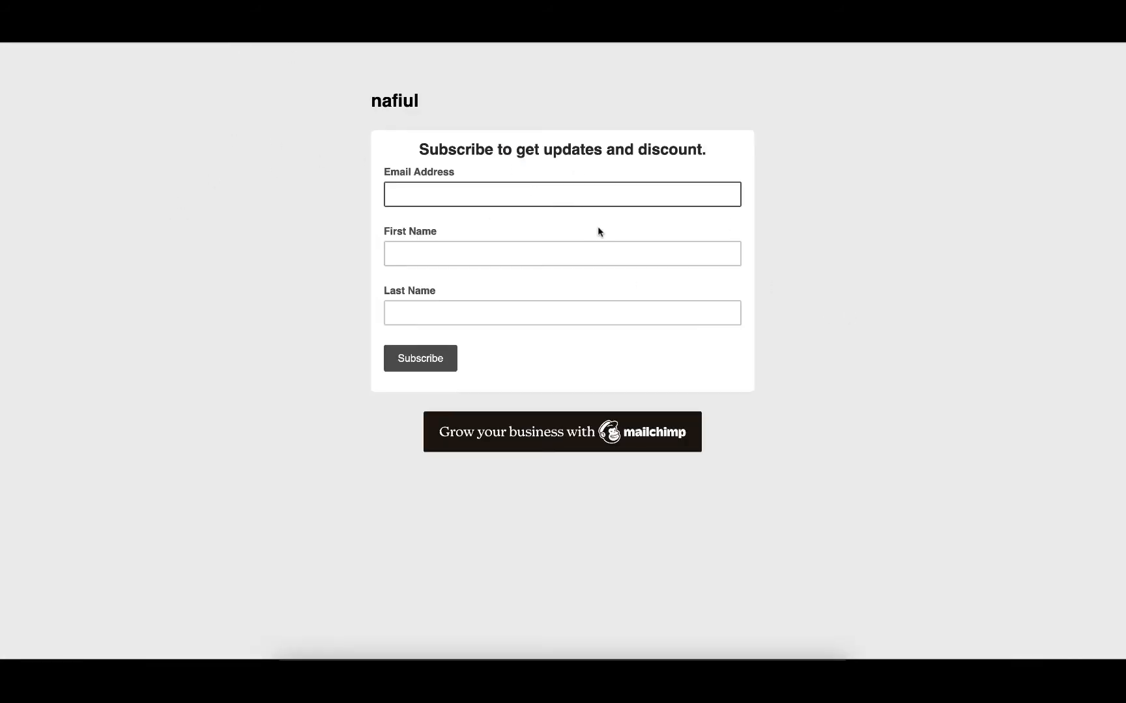
text(ladjfl)
key(Tab)
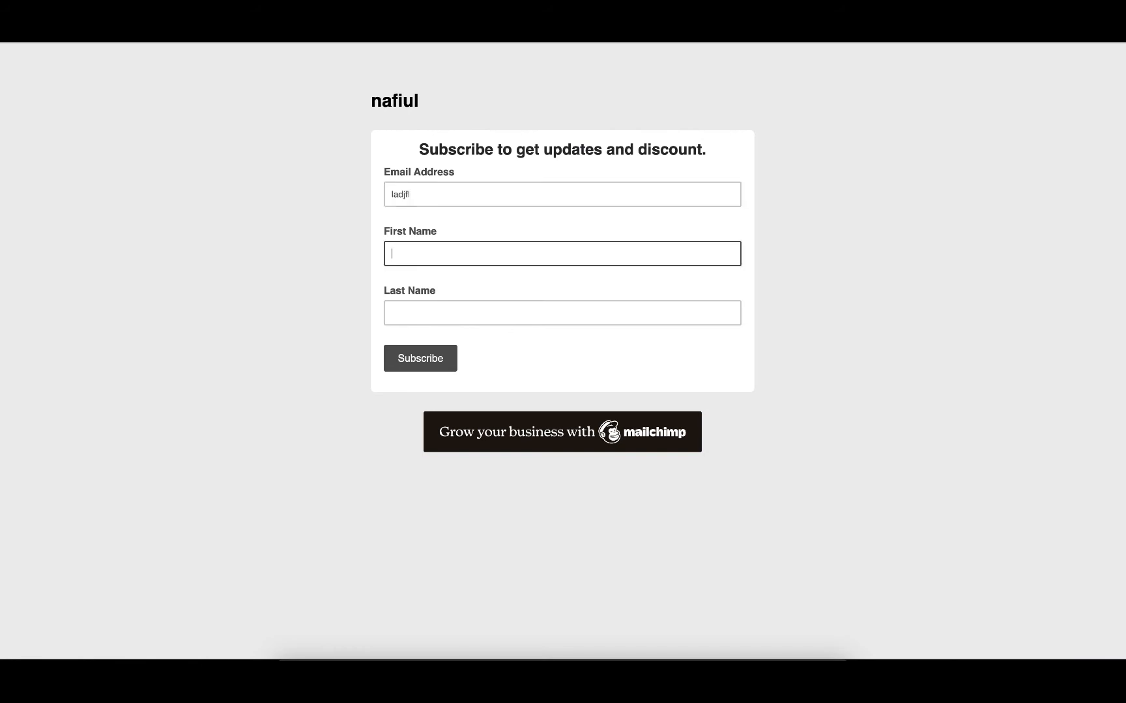
text(lasdjfl)
key(Tab)
text(ksdlajfl)
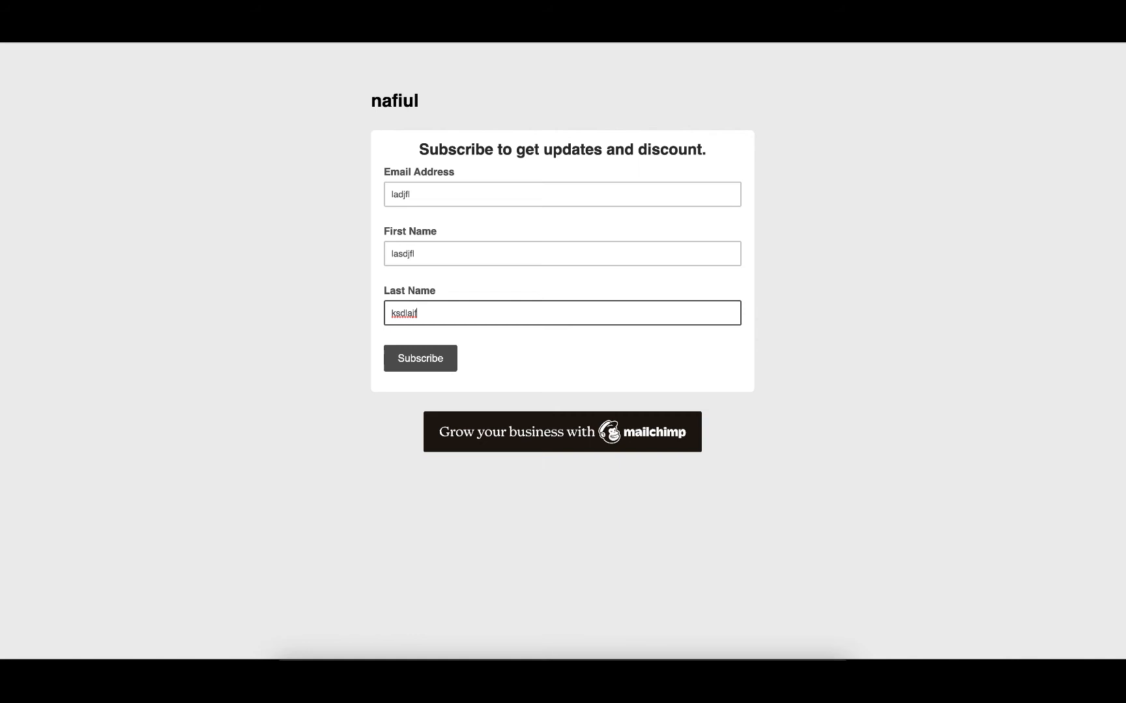
key(super+w)
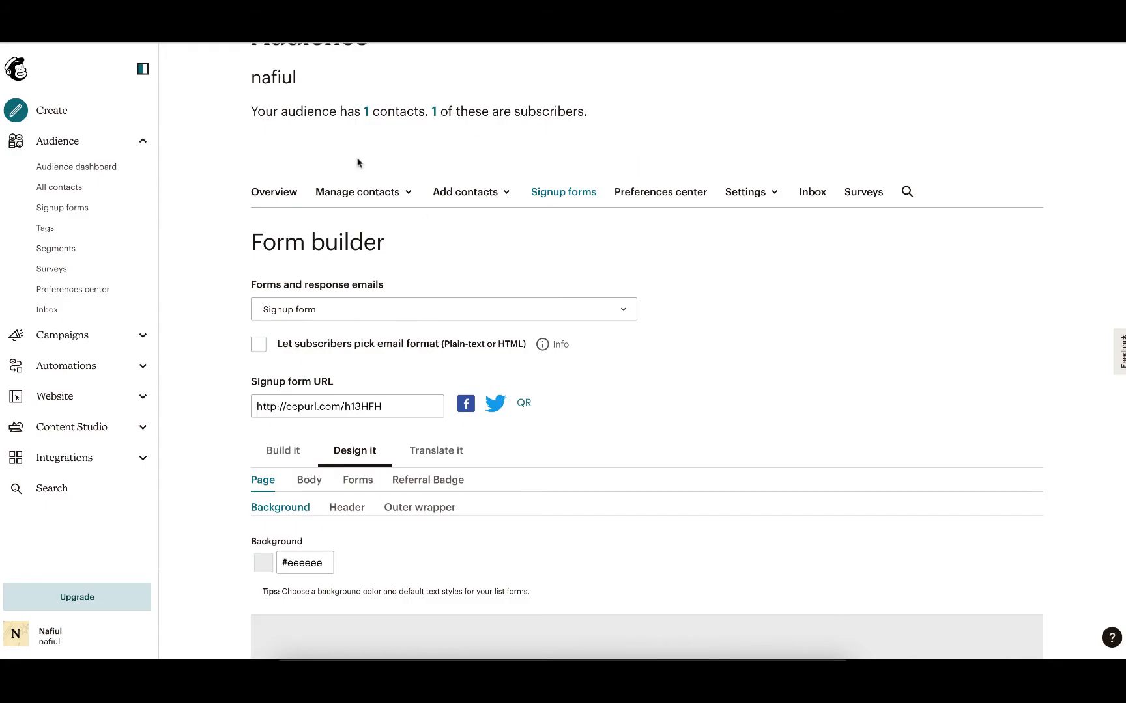
Browse the audience's All contacts, Tags and Segments pages.
click(98, 184)
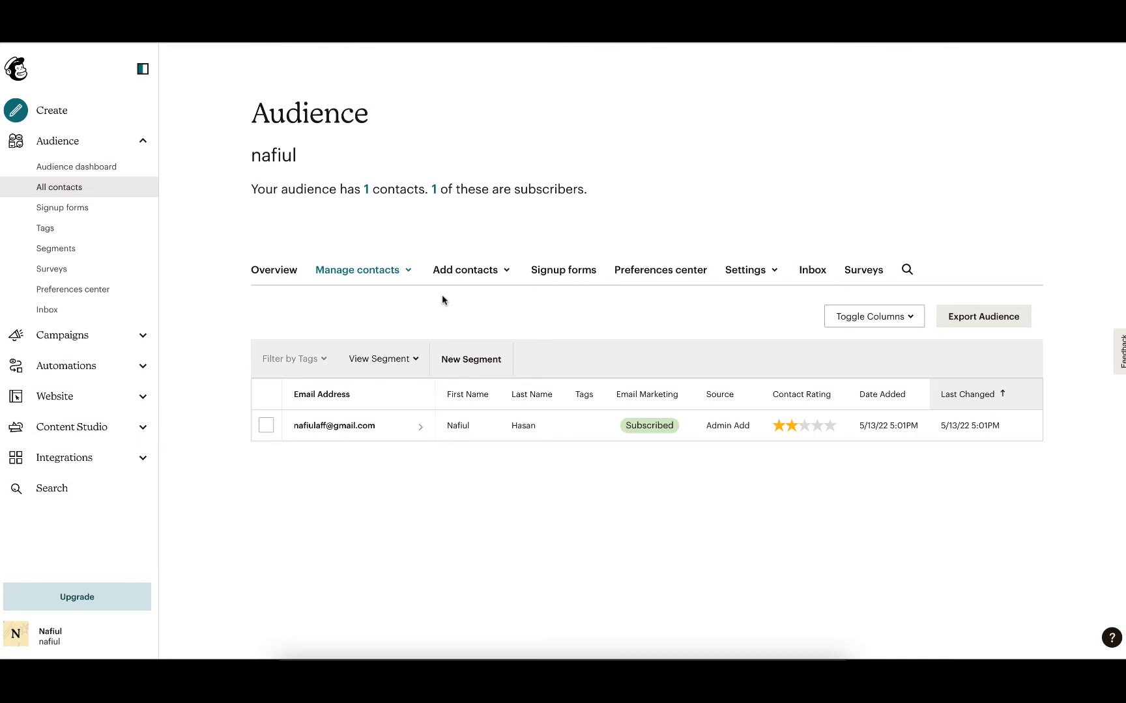
double_click(261, 162)
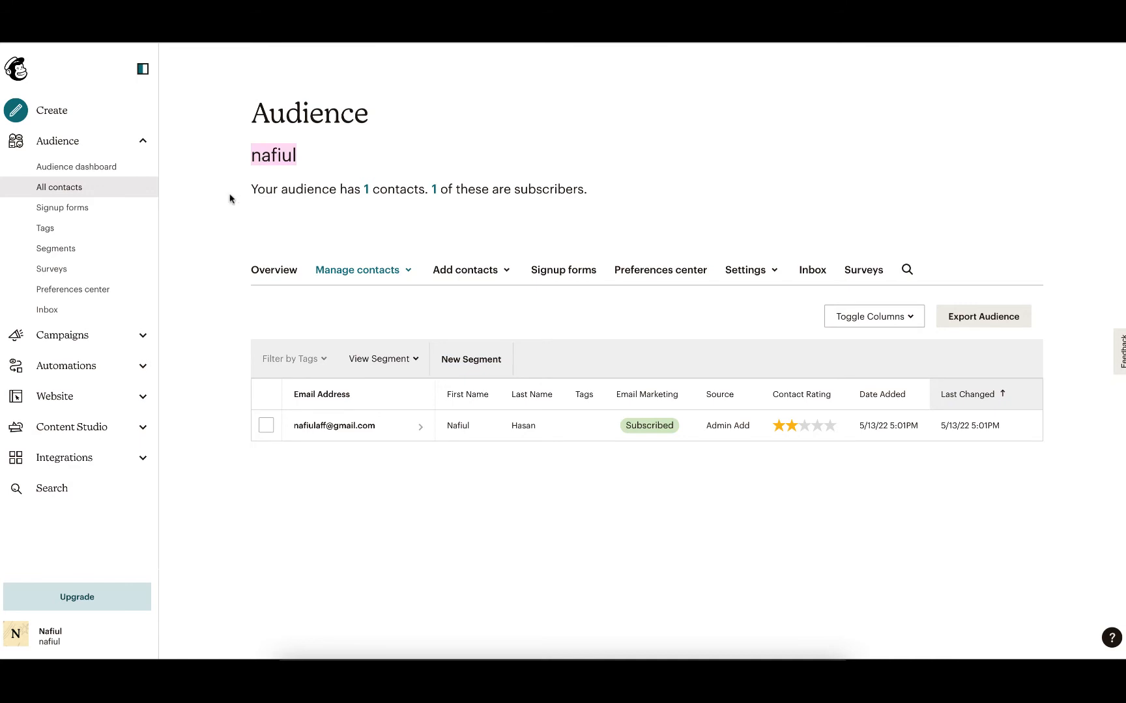
click(89, 231)
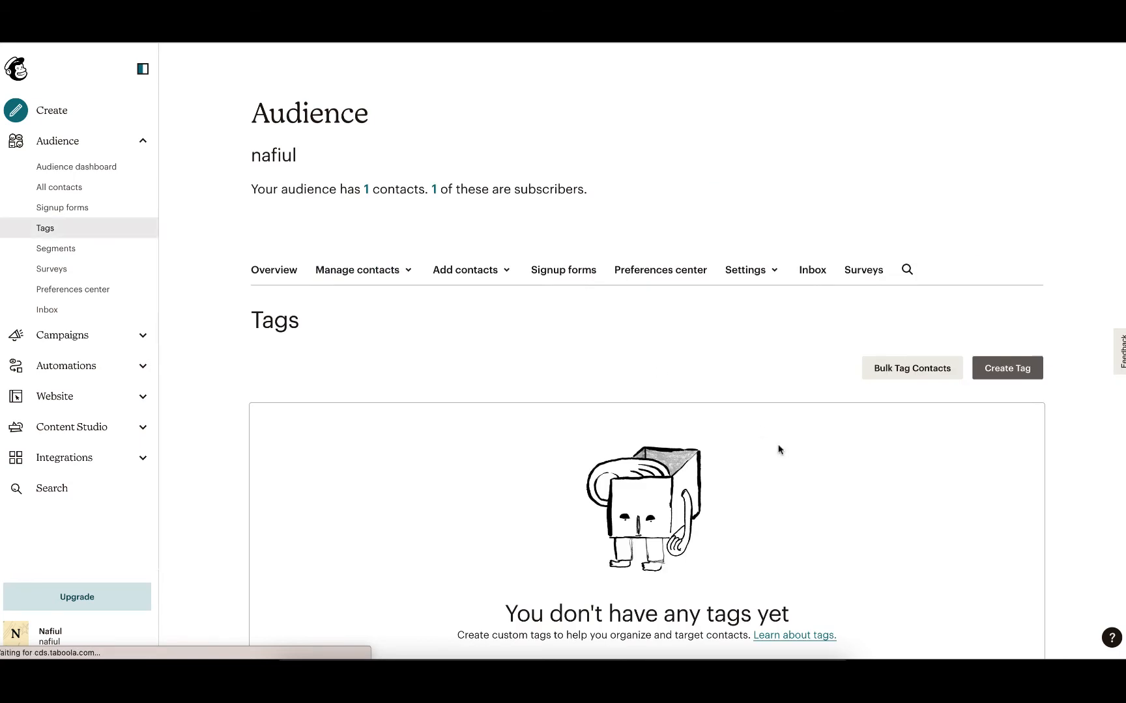
scroll(779, 449, down, 2)
scroll(778, 449, up, 2)
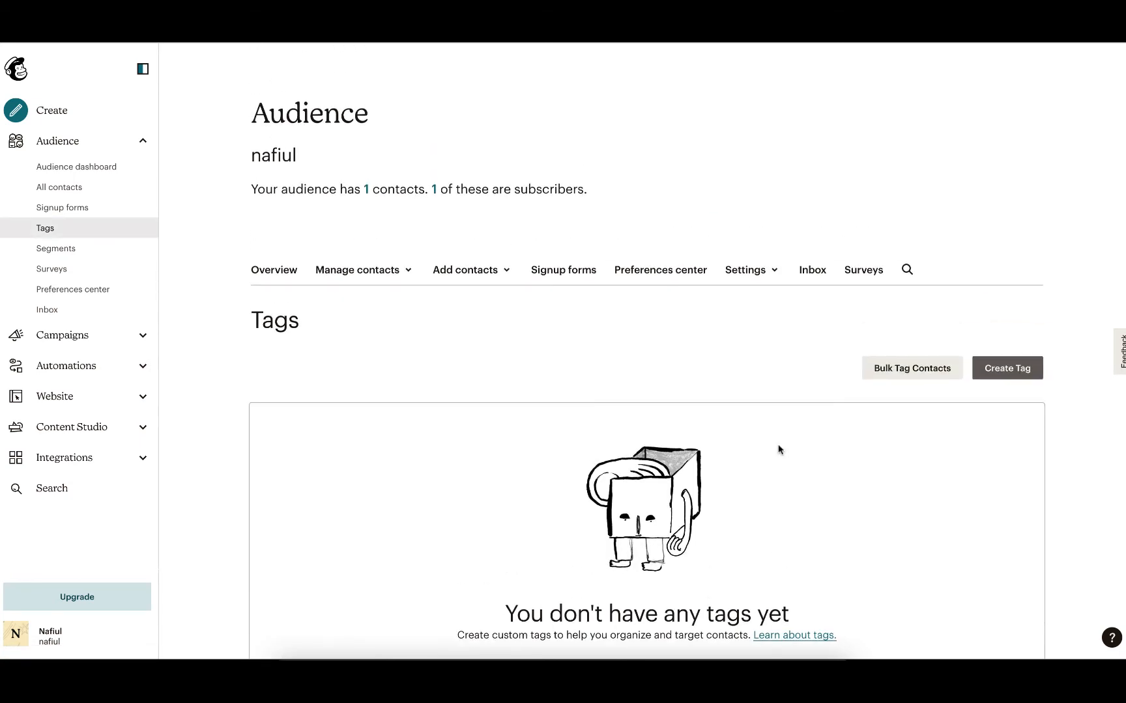
click(68, 247)
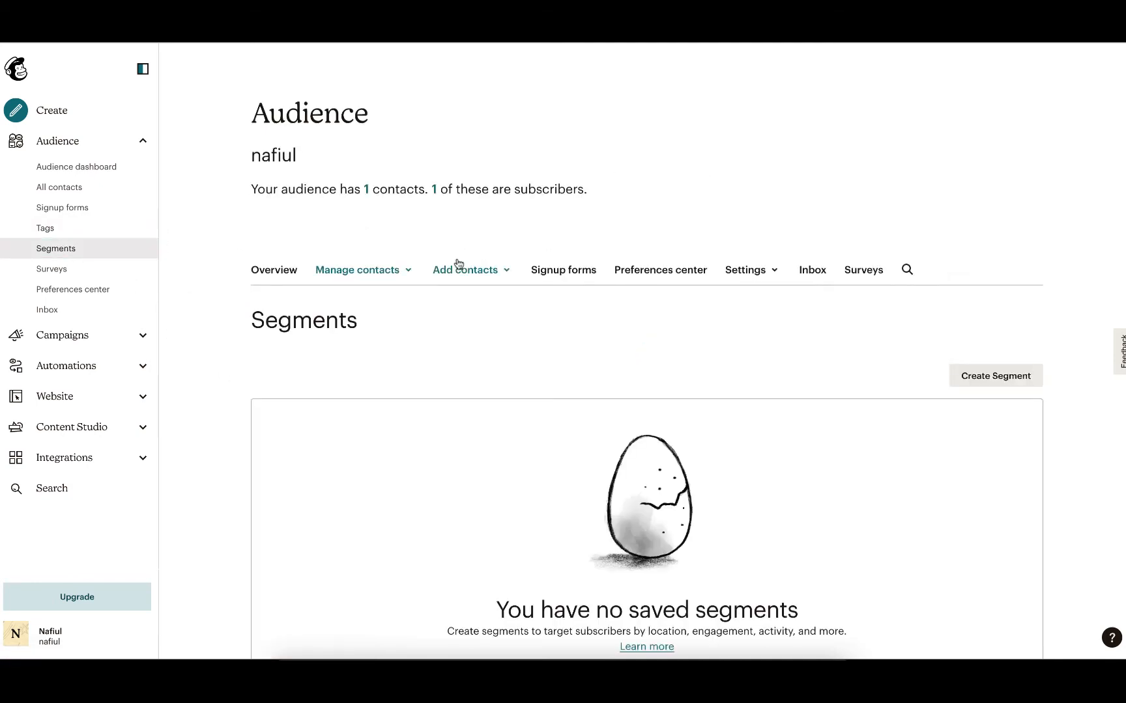
scroll(382, 408, down, 2)
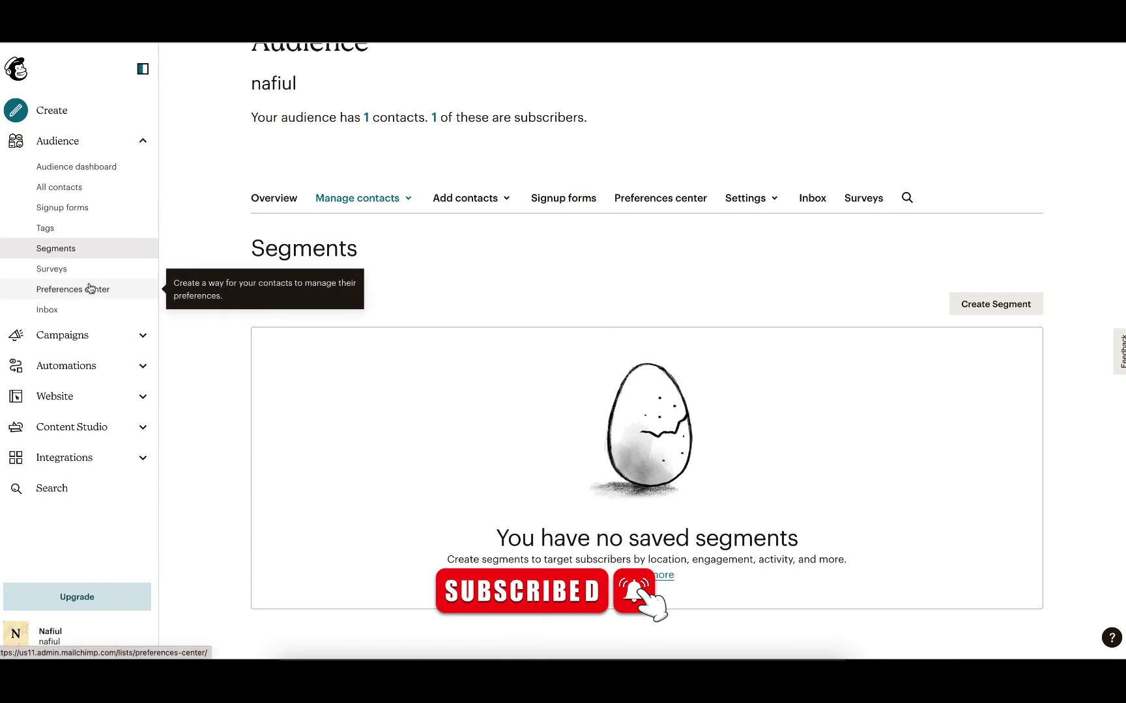
Go to all campaigns, look over the page, and start creating a new campaign.
click(56, 331)
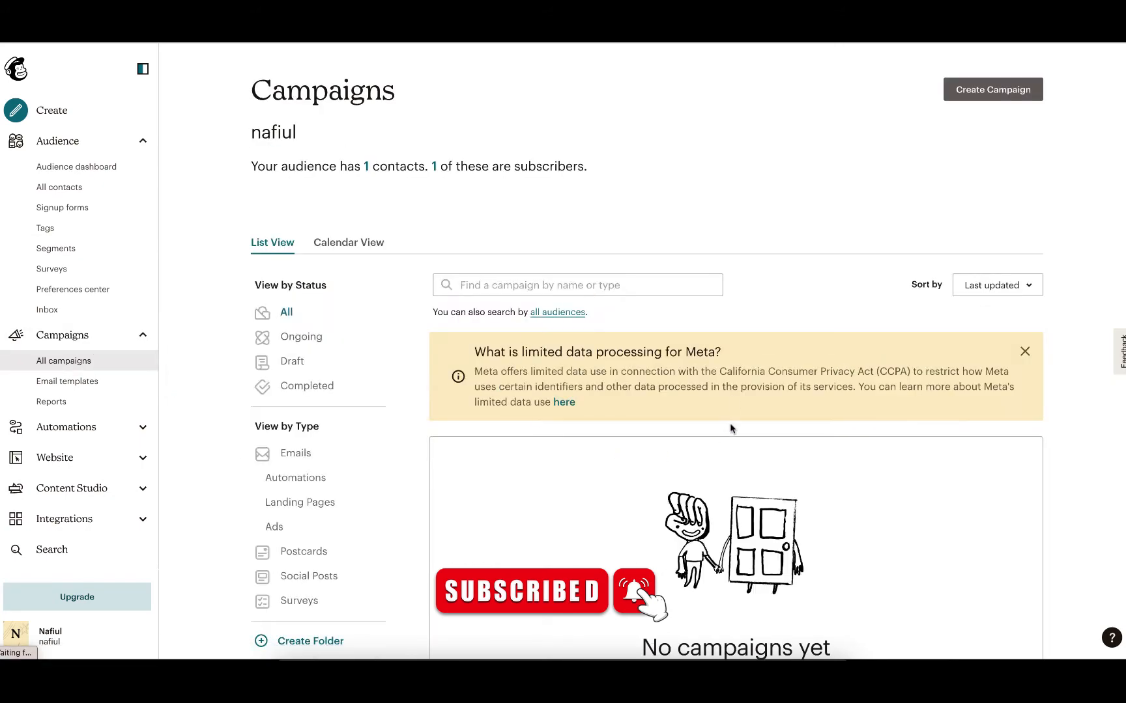
scroll(566, 222, down, 3)
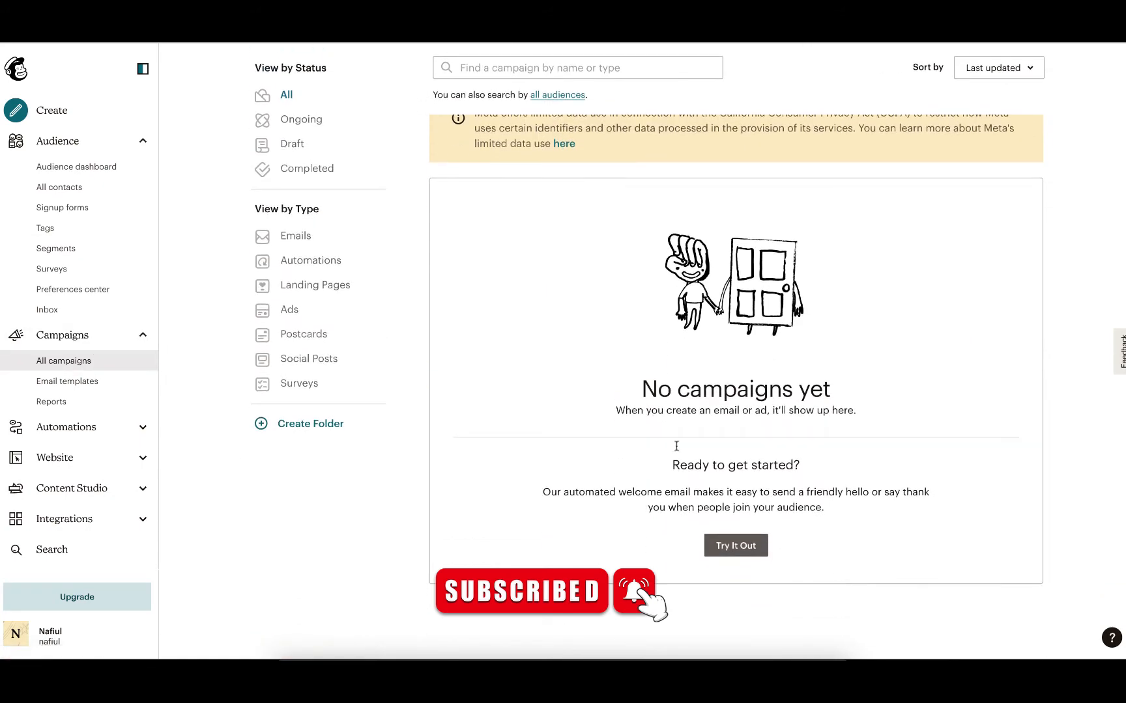
triple_click(674, 388)
scroll(664, 388, up, 4)
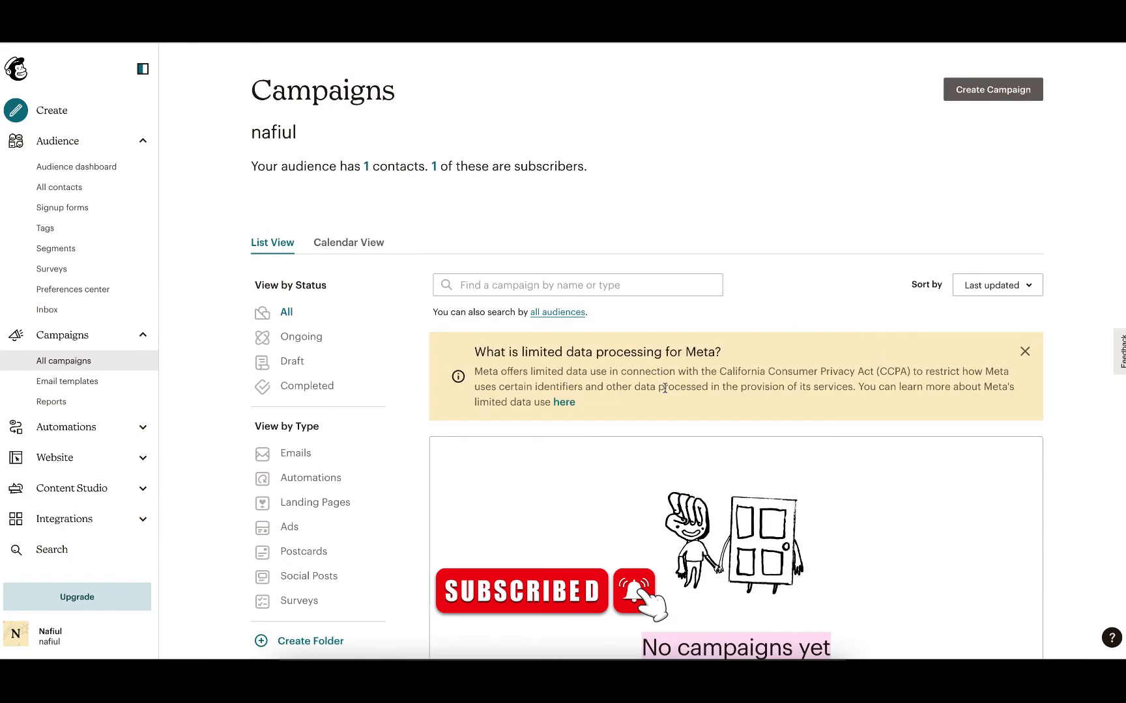
scroll(664, 389, down, 3)
scroll(664, 389, up, 3)
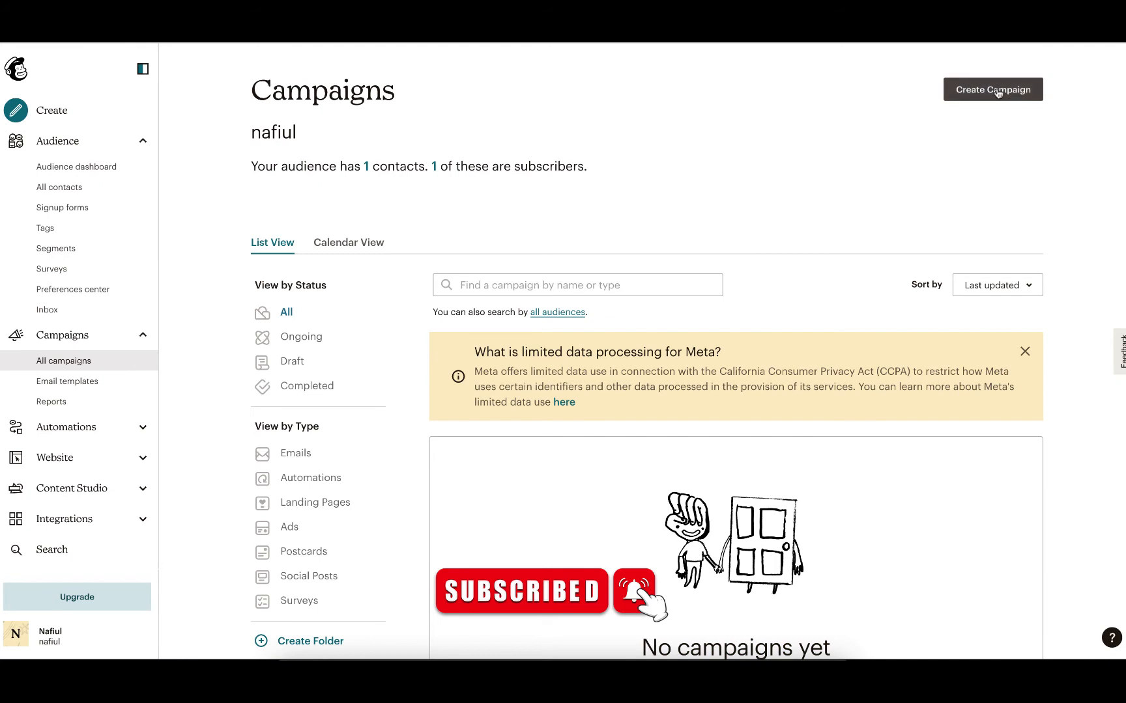
click(997, 93)
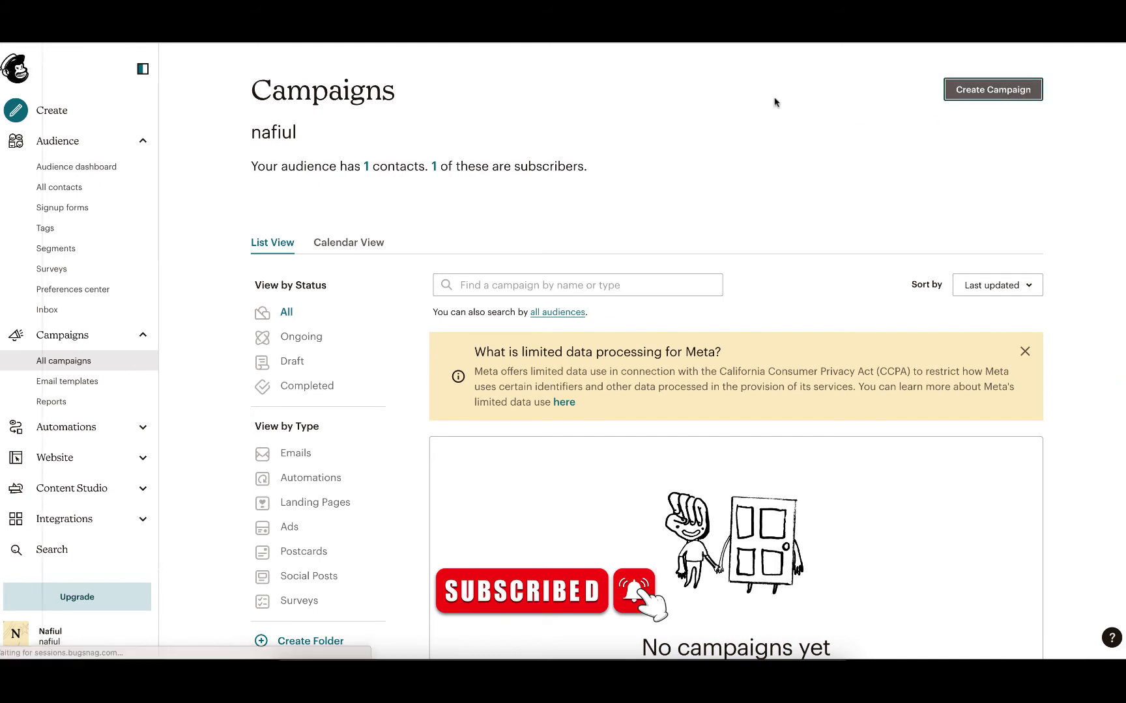